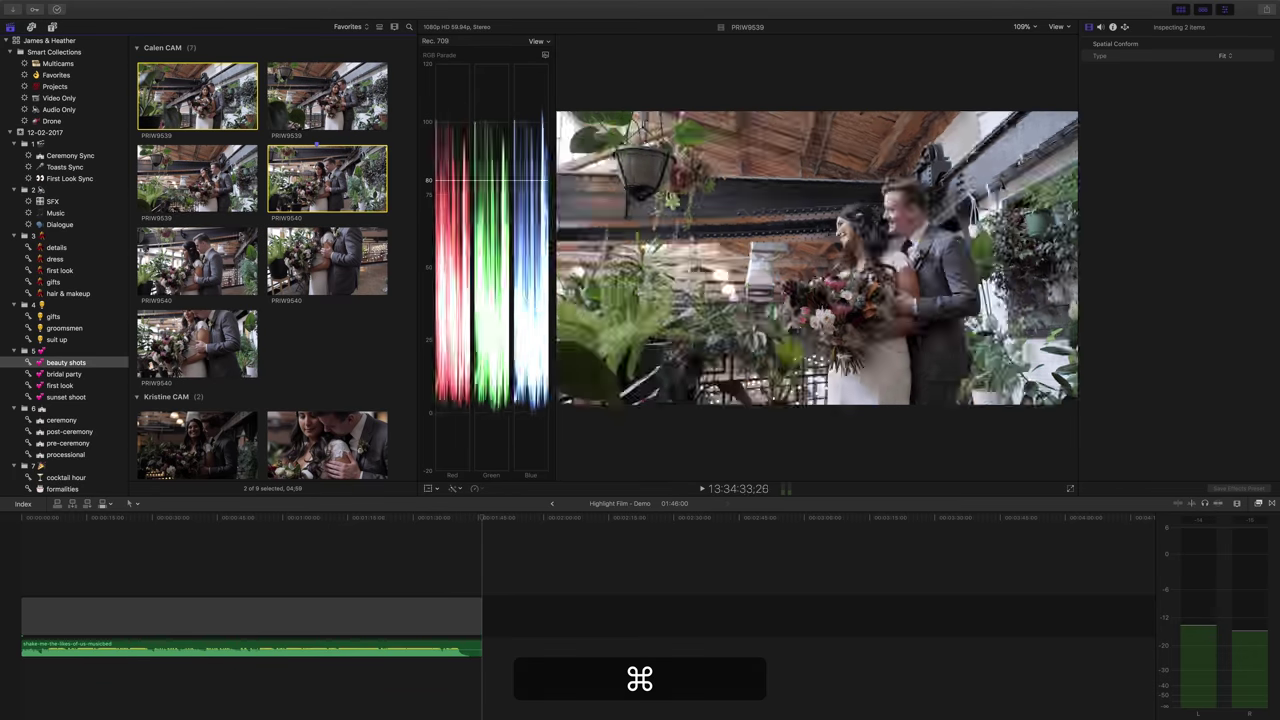
Step: Append three clips to the timeline and compare the Color Wheels correction off and on
key(e)
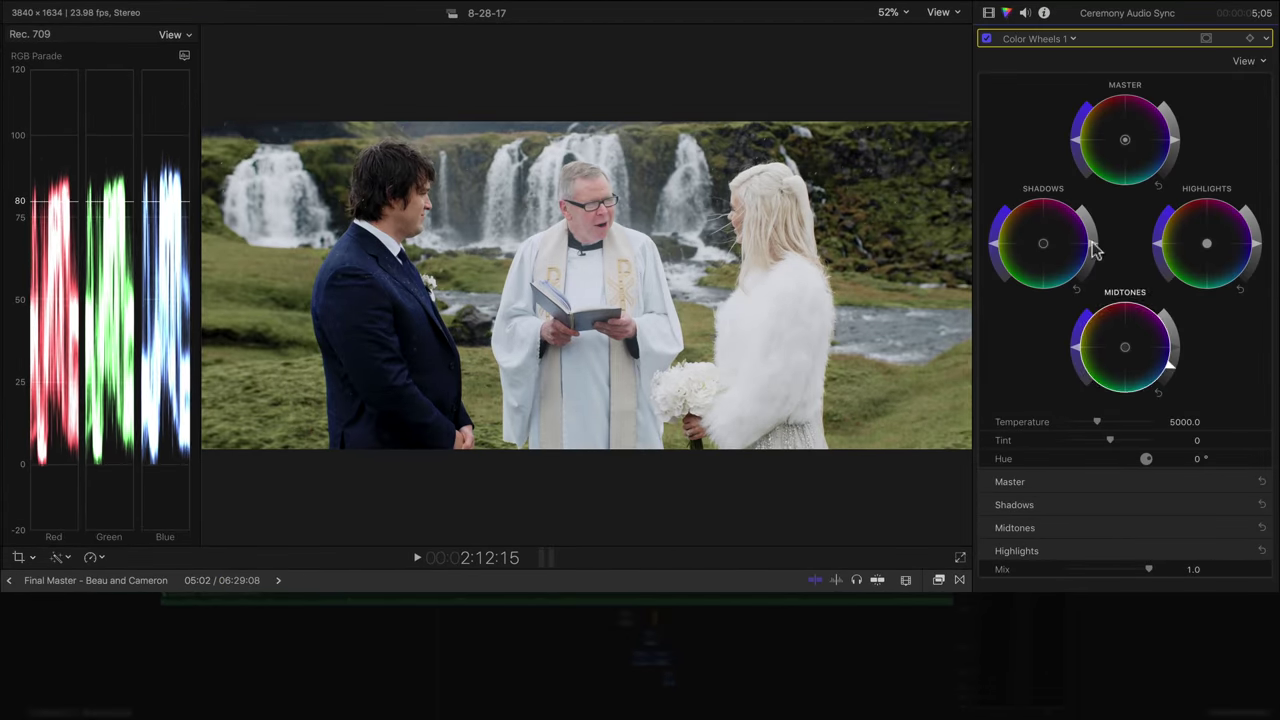
click(986, 39)
click(986, 39)
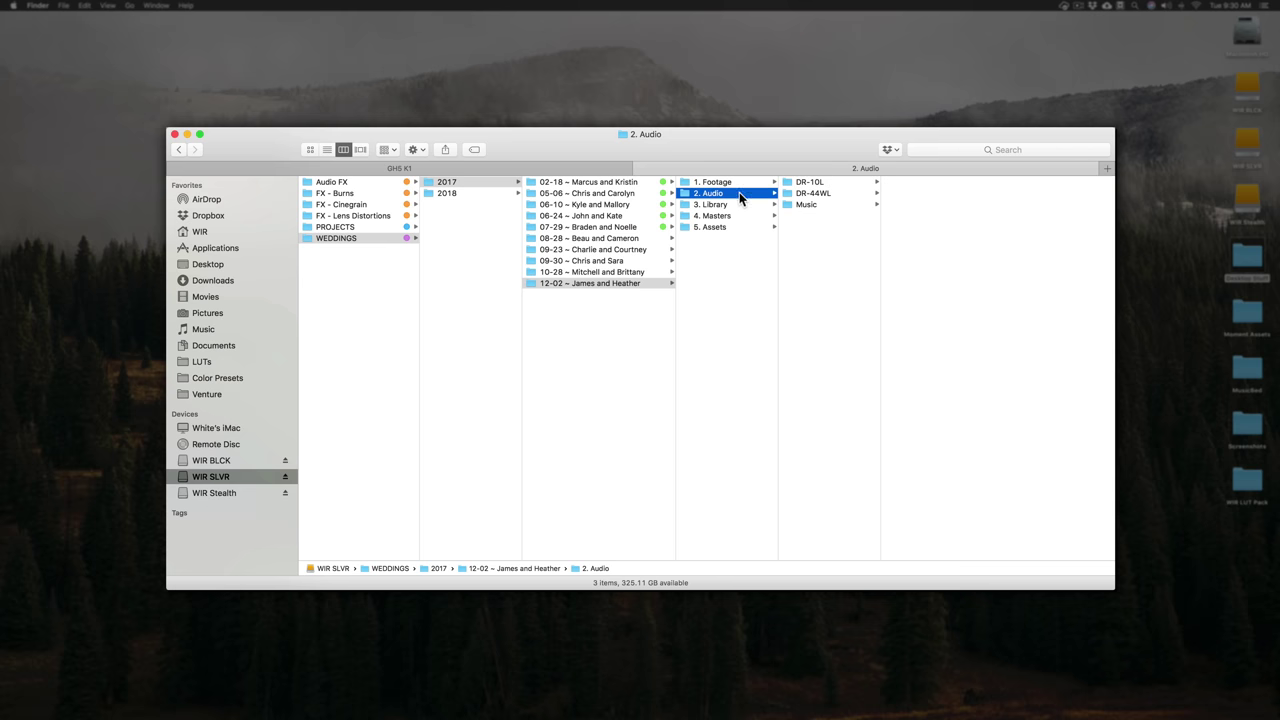
Step: In Finder, rename the first recording in 2. Audio > DR-10L as the groom's track
click(832, 180)
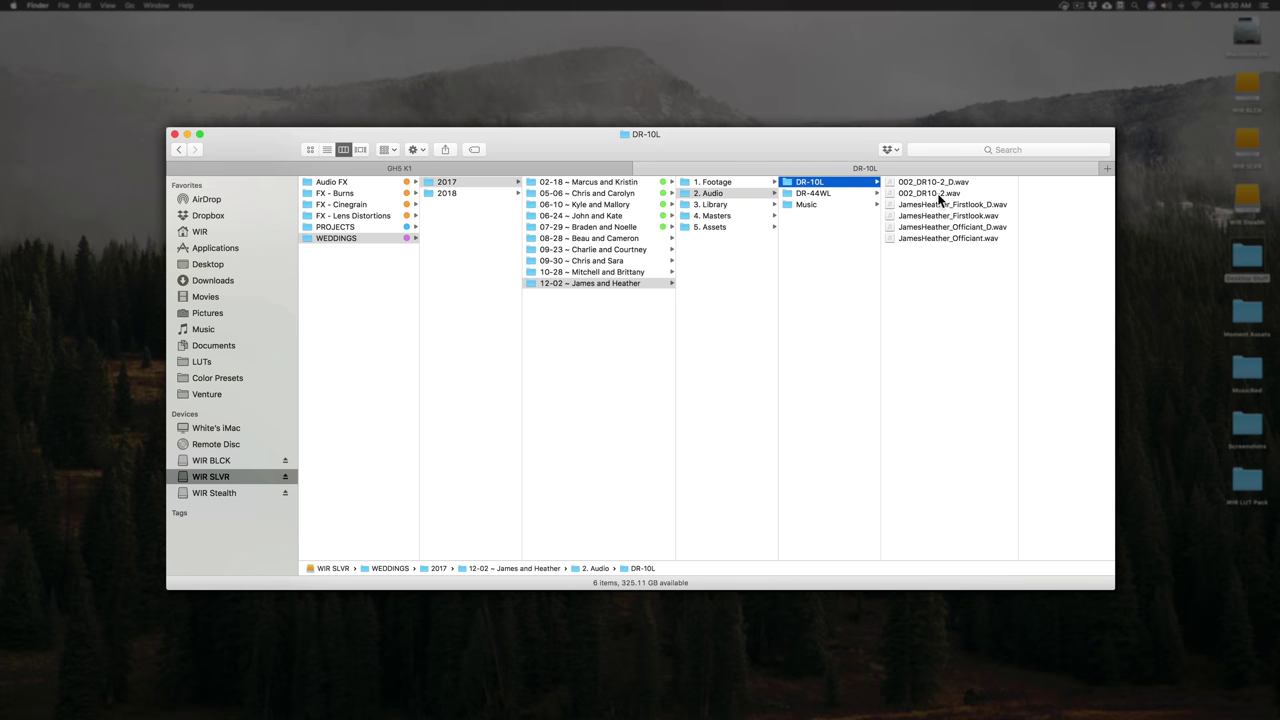
click(928, 183)
key(Return)
text(JamesHeather_Groom_D.wav)
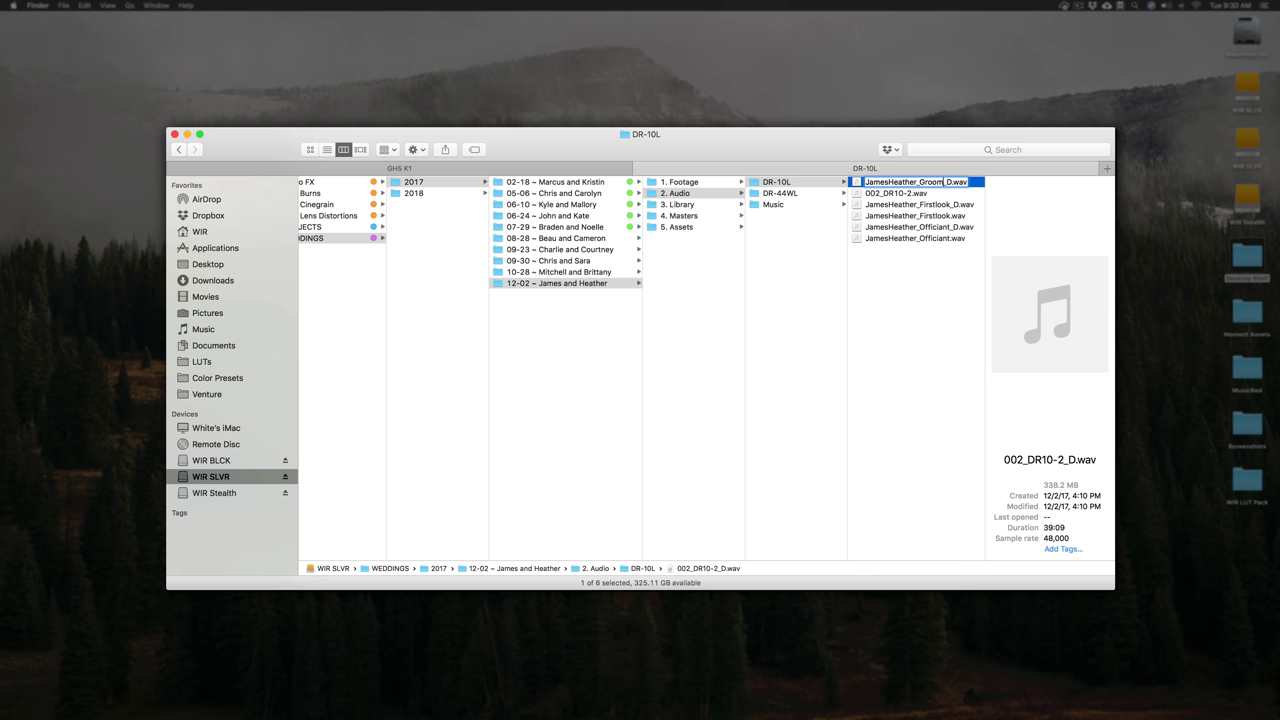
key(Return)
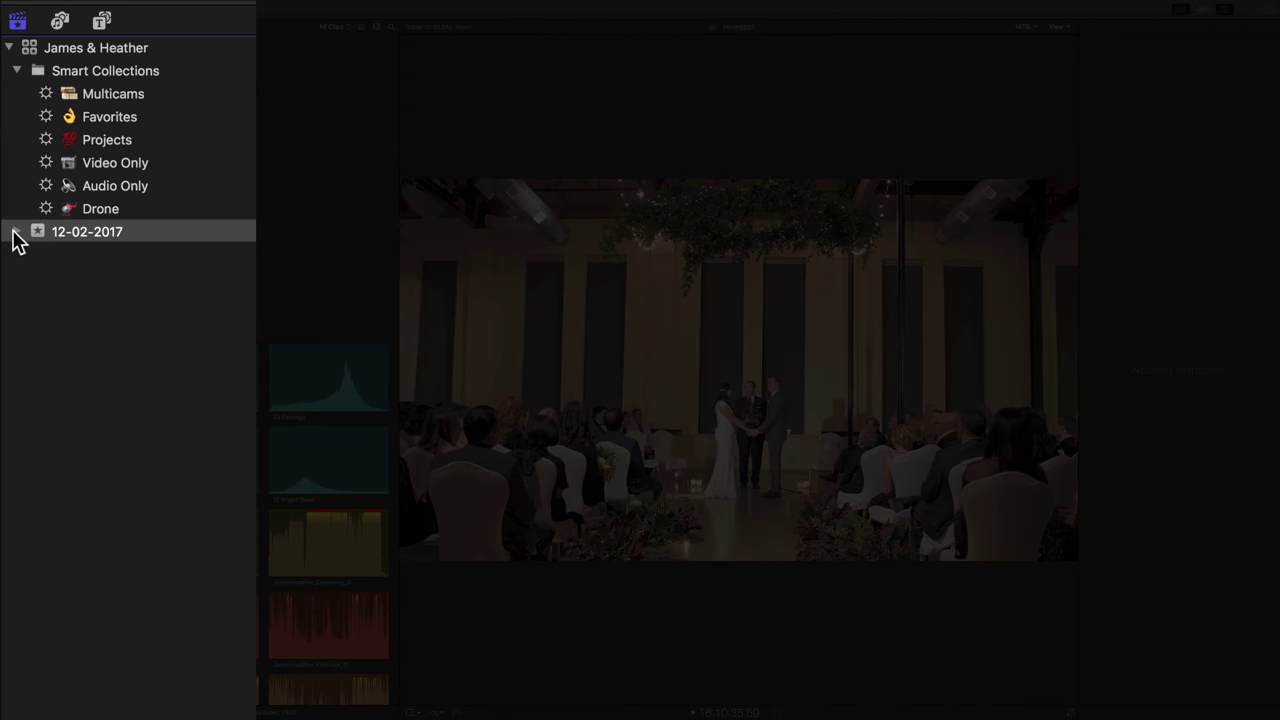
Step: Connect the song from the music clips to the timeline
click(24, 257)
click(137, 271)
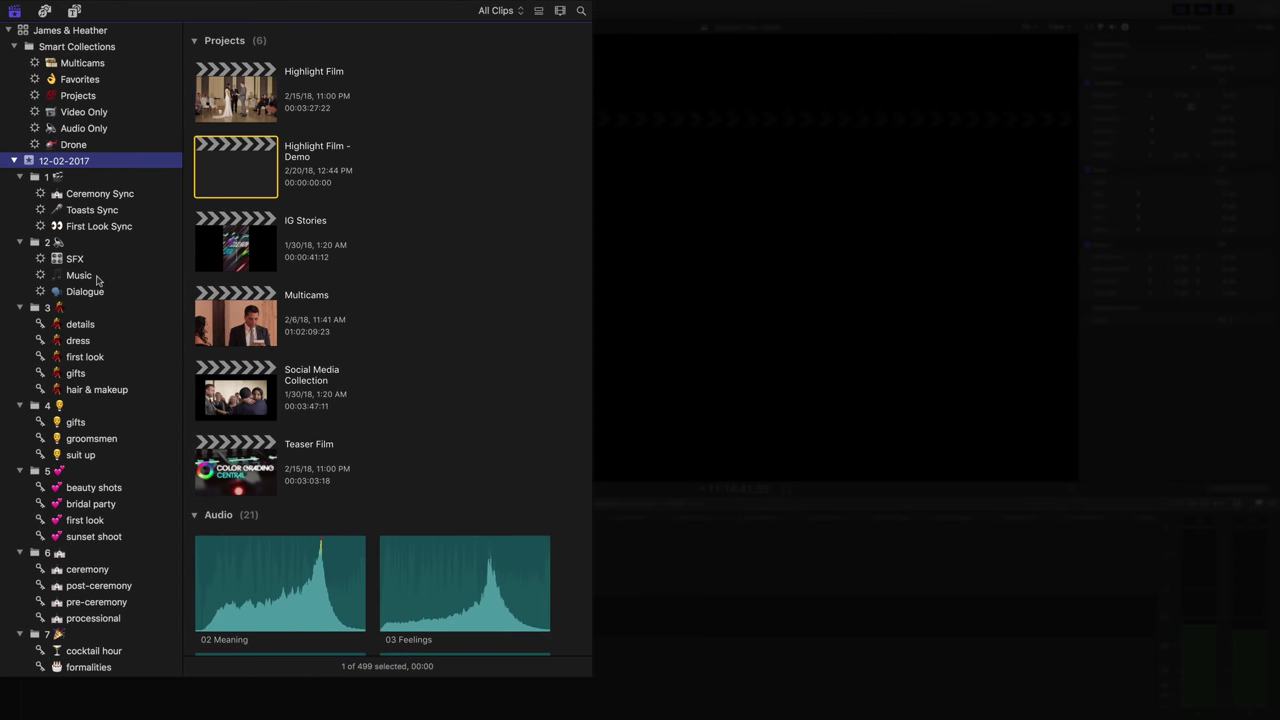
click(90, 276)
key(i)
key(q)
Step: Filter beauty shots to Favorites, edit them in, add a transition, and preview the edit
click(90, 487)
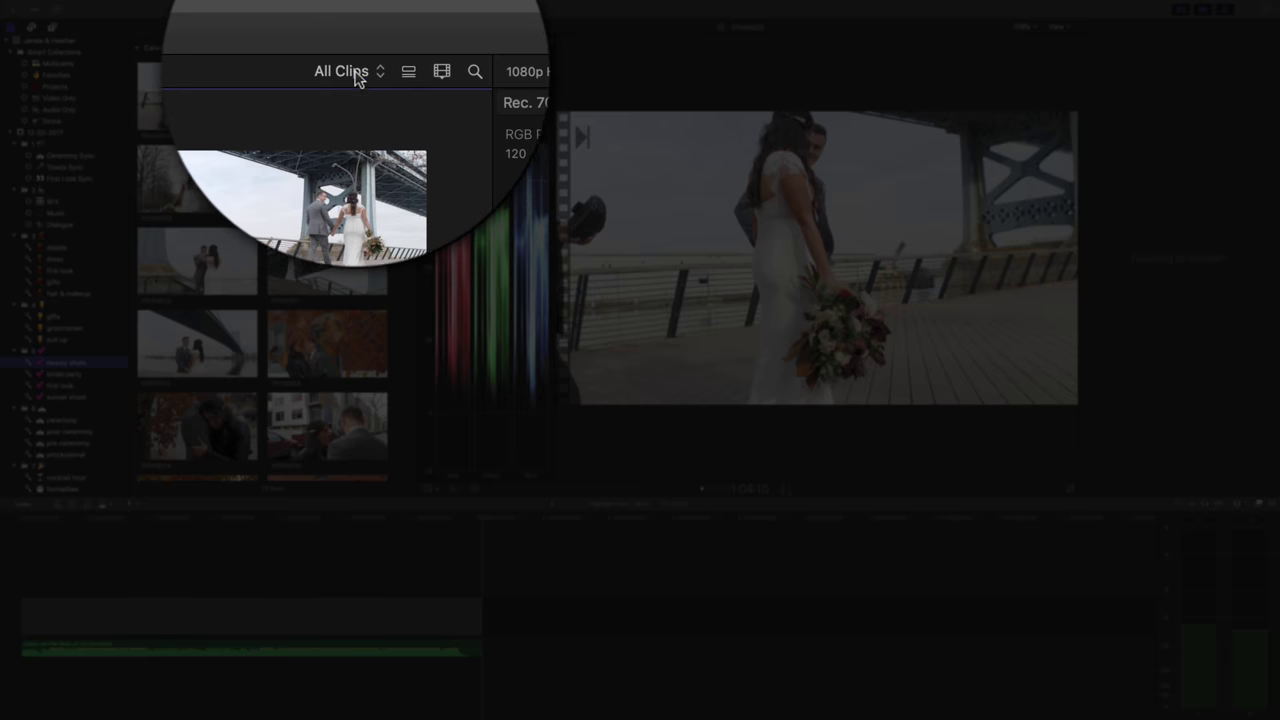
click(352, 26)
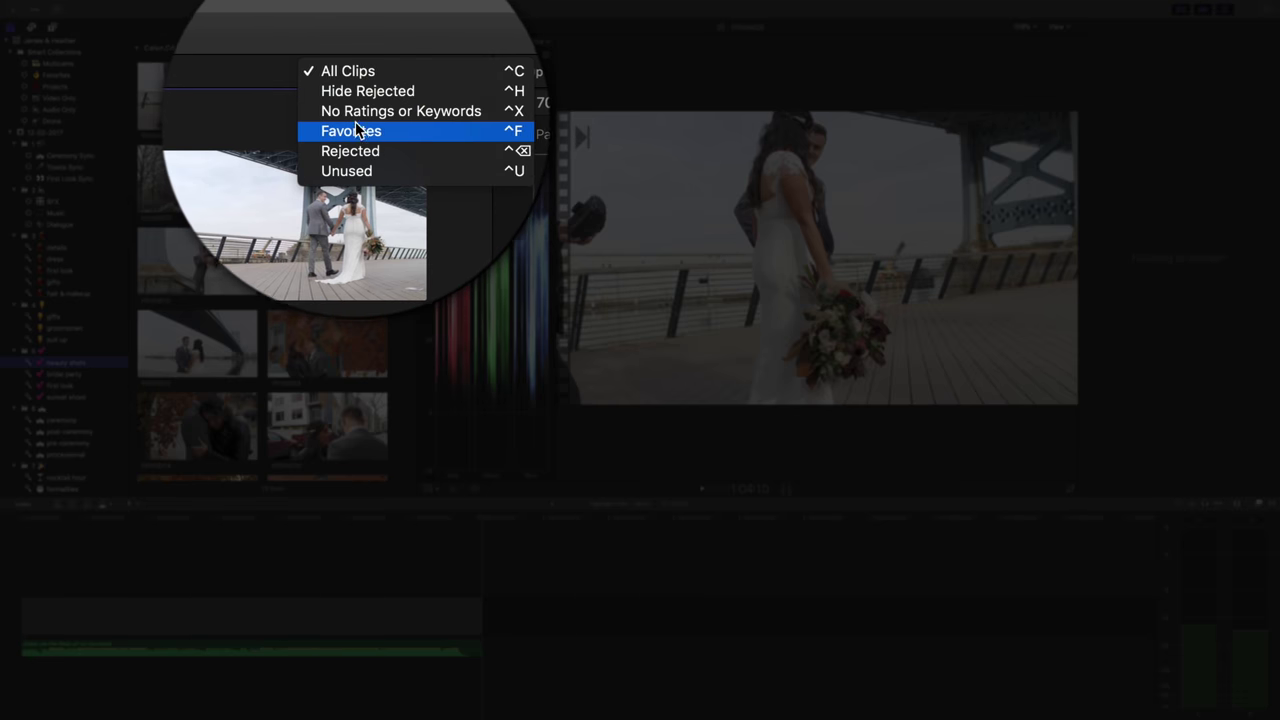
click(357, 130)
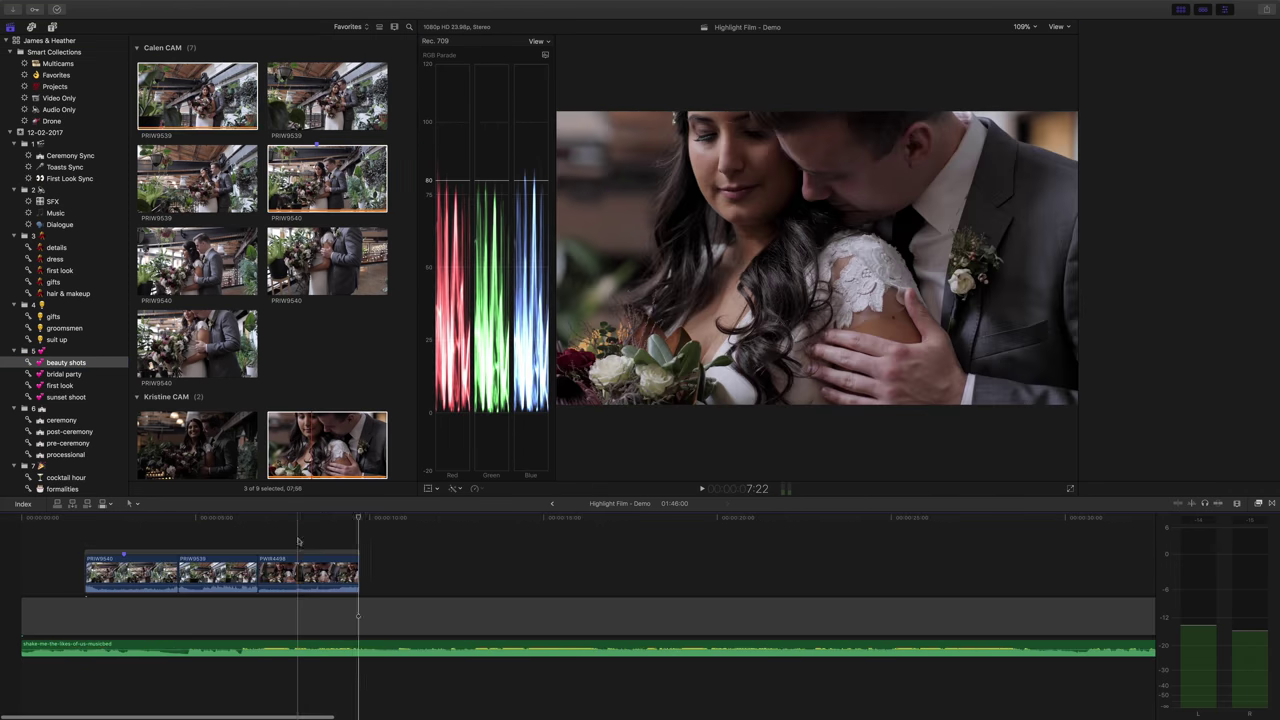
click(297, 541)
key(super+t)
key(space)
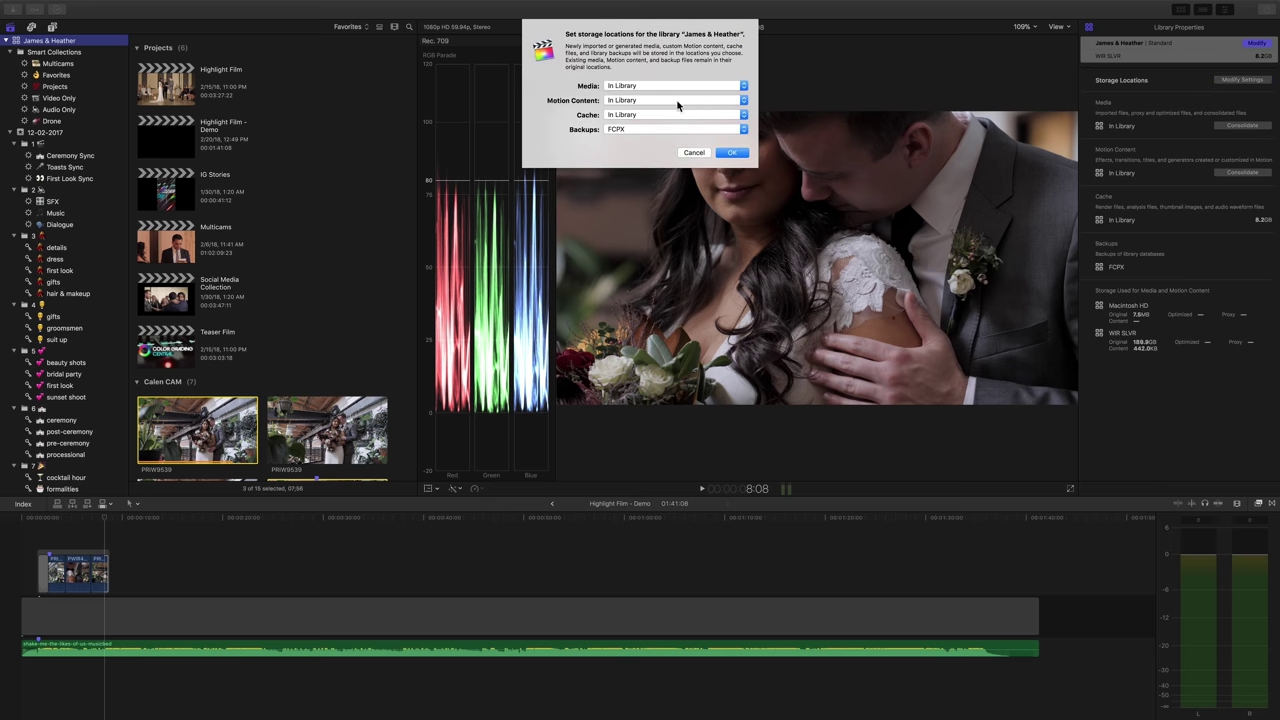
Step: Store media in the 3. Library folder, name the camera 'Camera B', and start a custom multicam clip
click(663, 80)
click(663, 80)
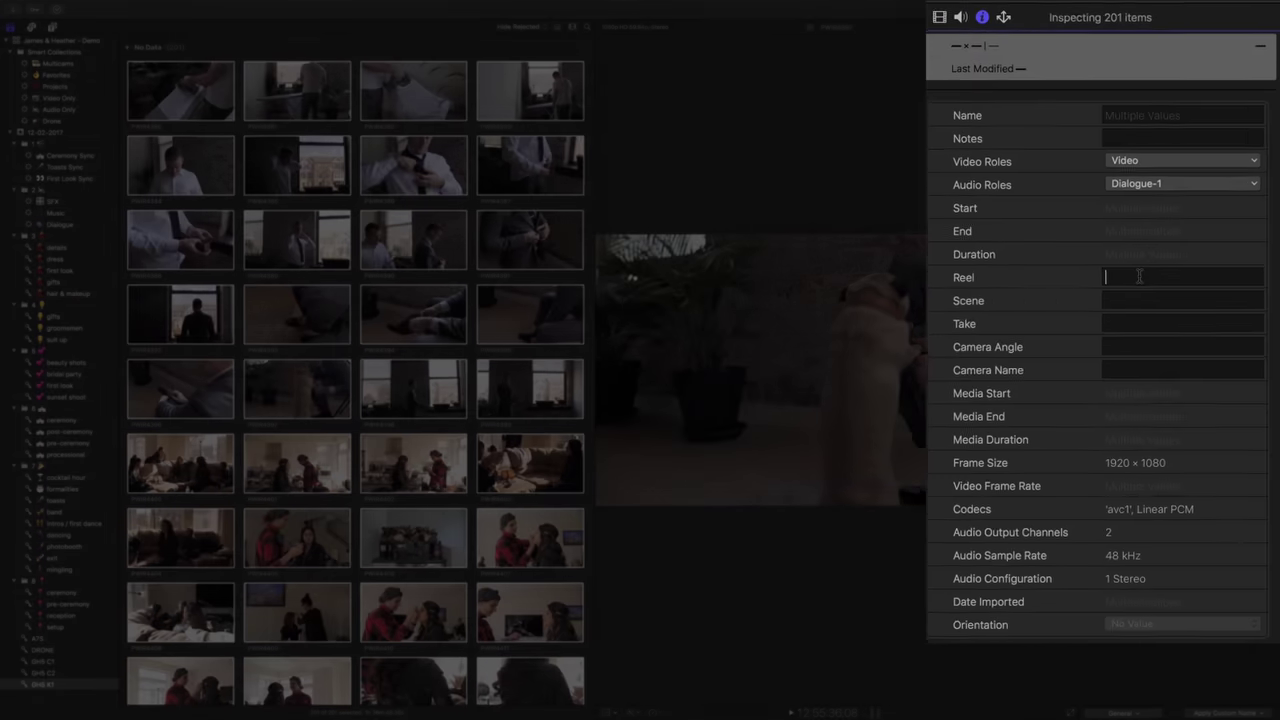
text(Kristine CAM)
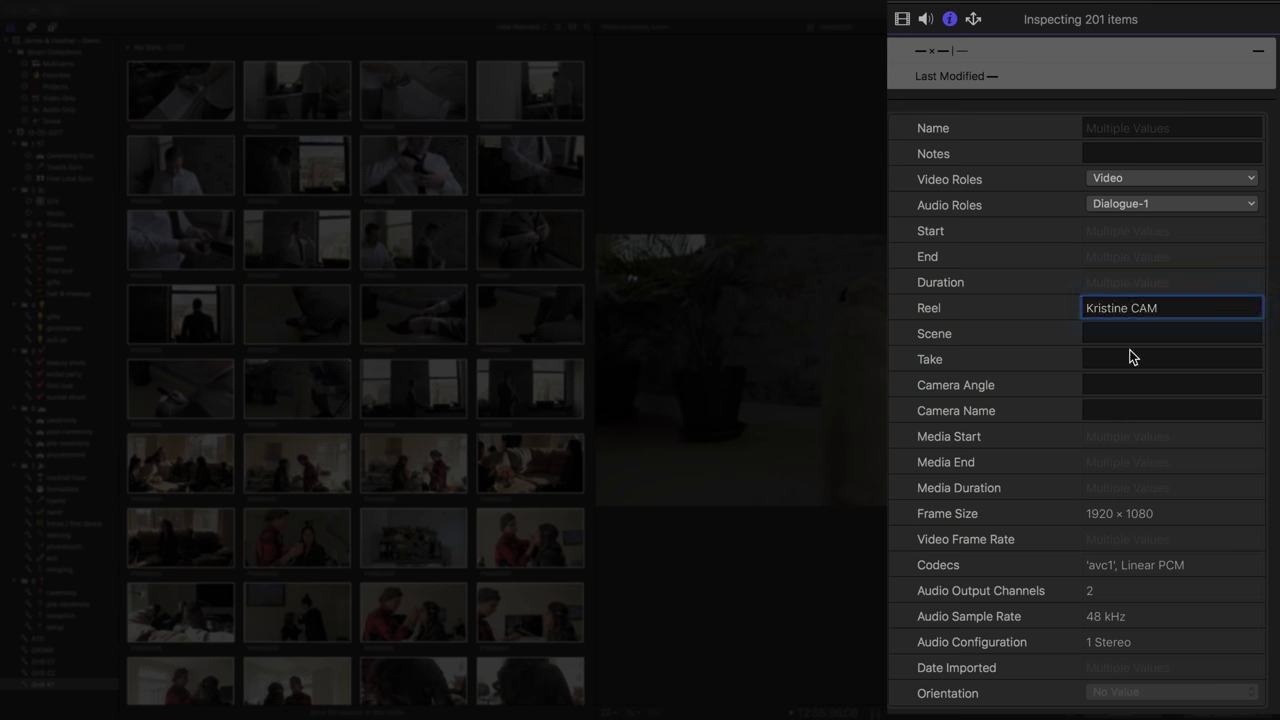
text(Camera B)
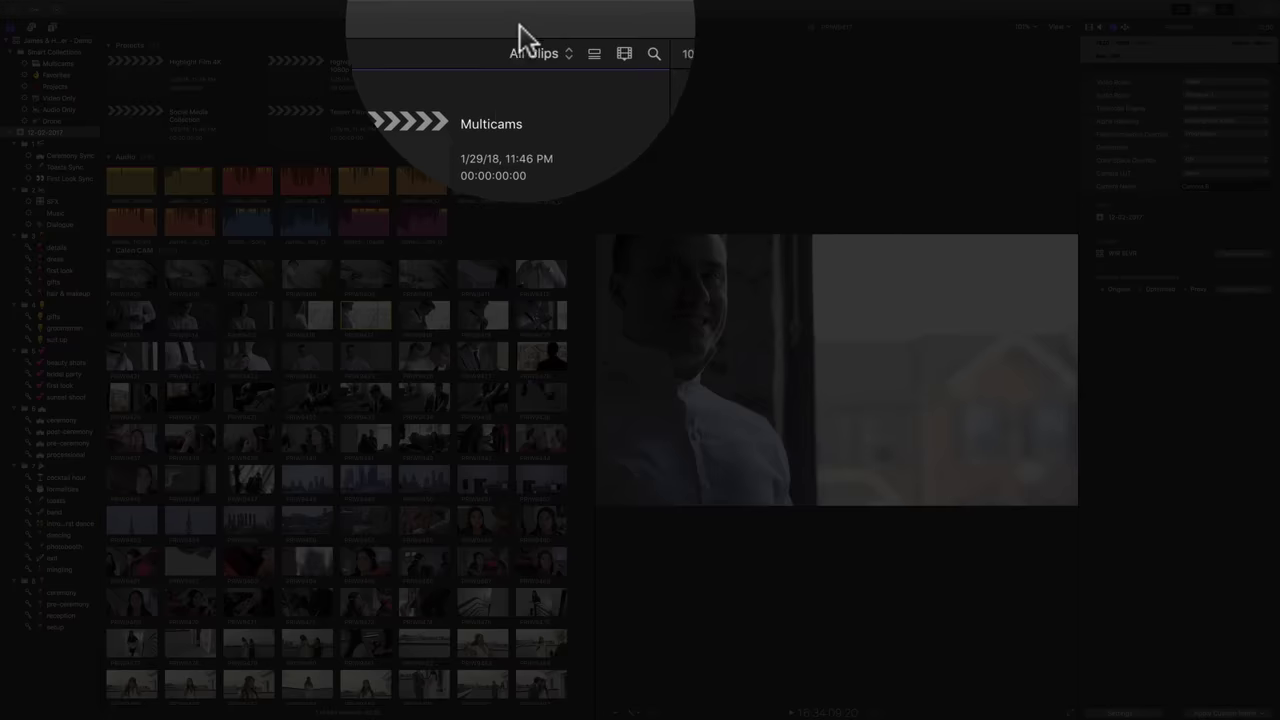
click(527, 27)
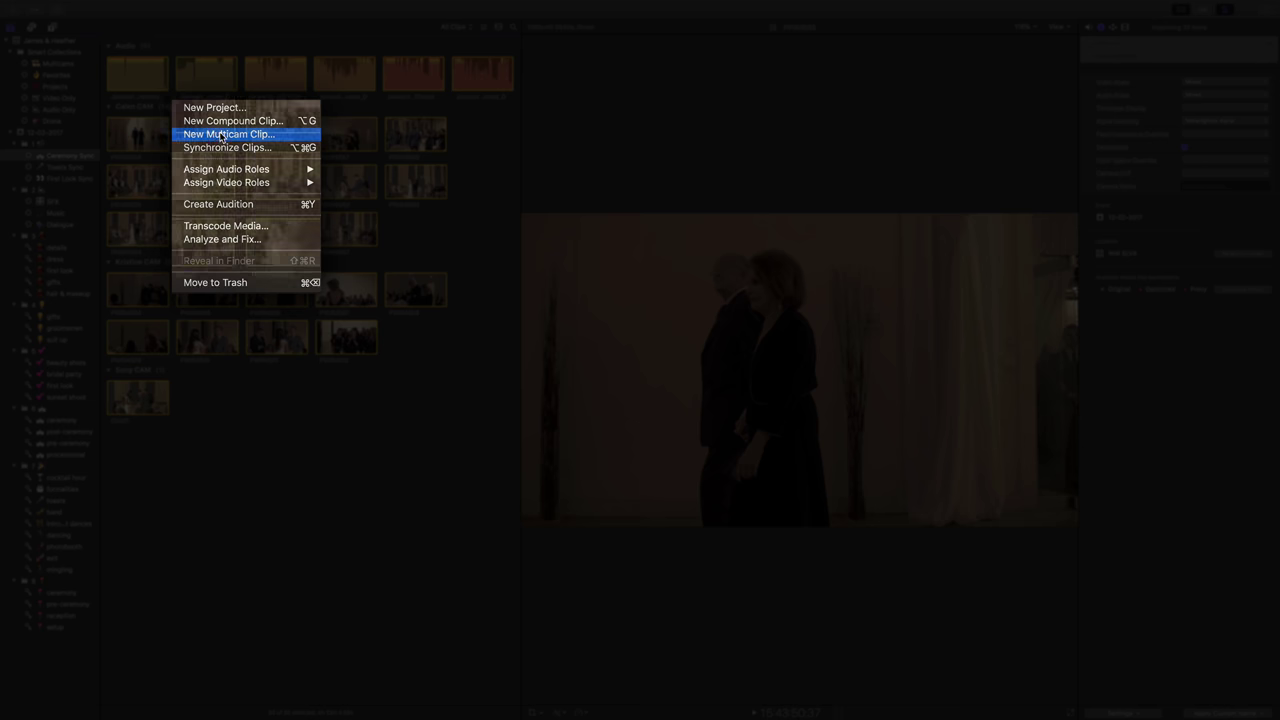
click(221, 136)
click(529, 197)
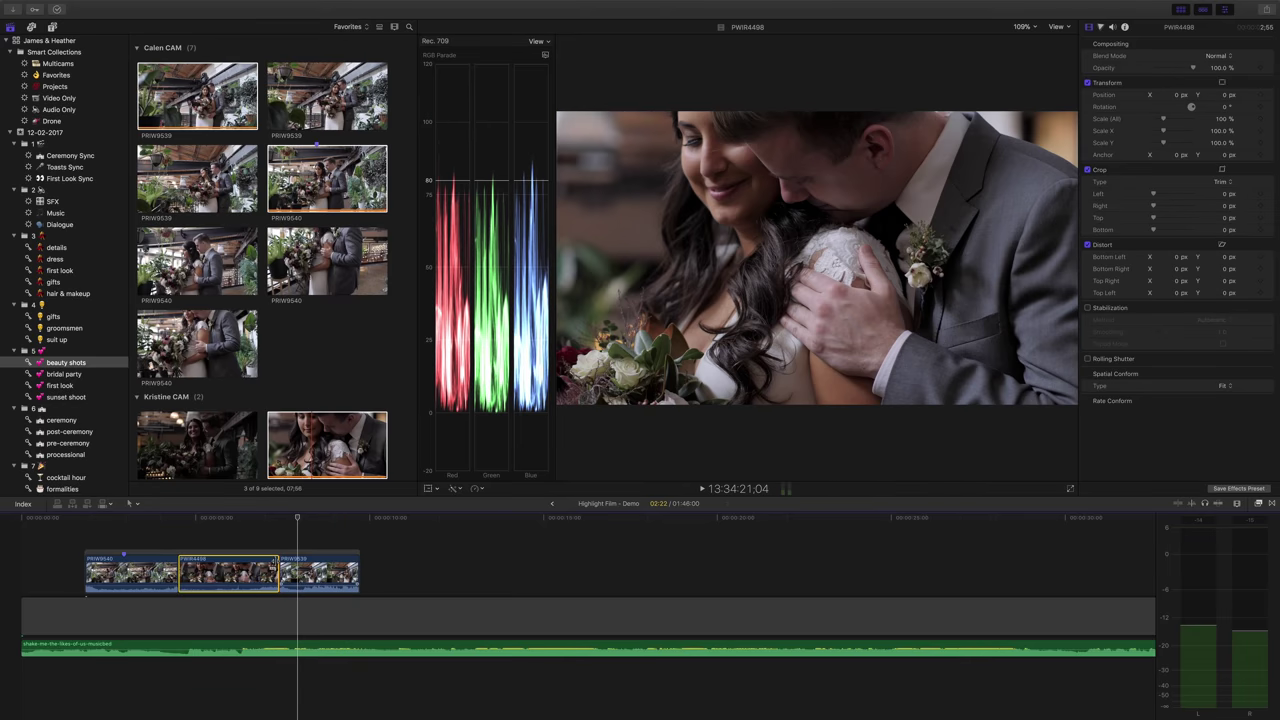
Step: Mark and trim the music's start later, then paste the Ceremony Sync clips and move the second later
click(228, 650)
key(m)
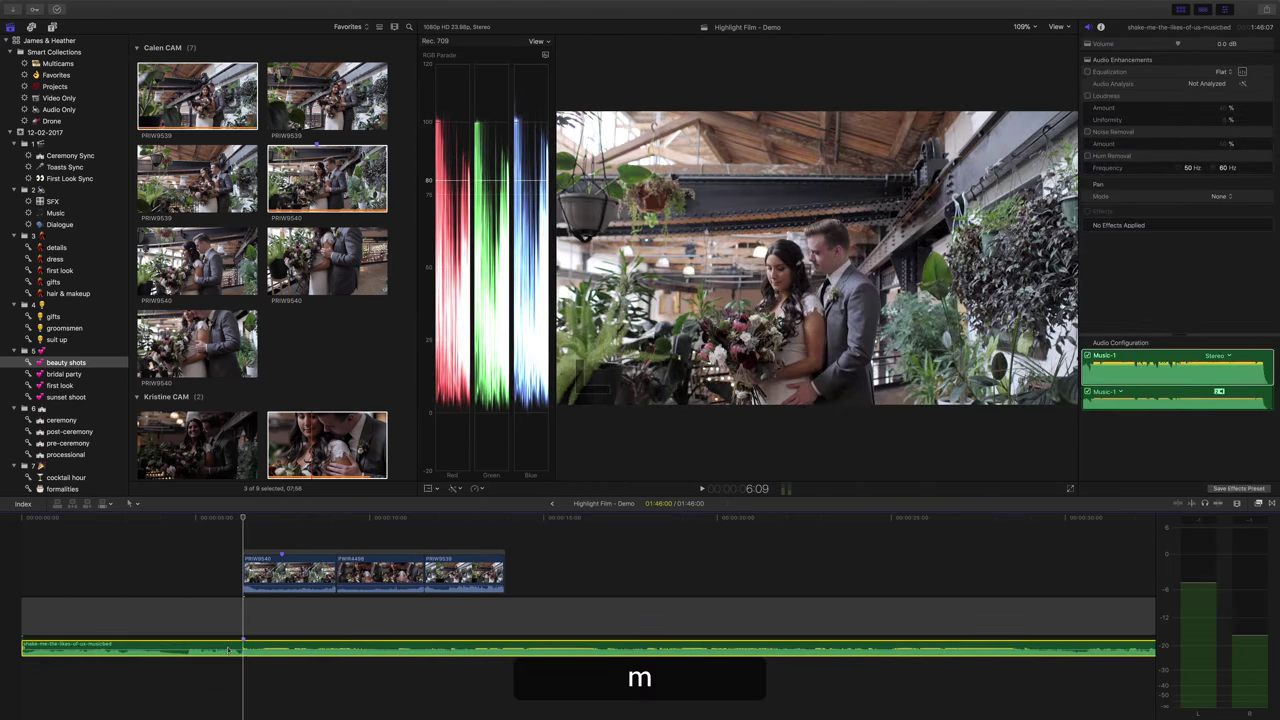
drag(22, 648, 184, 648)
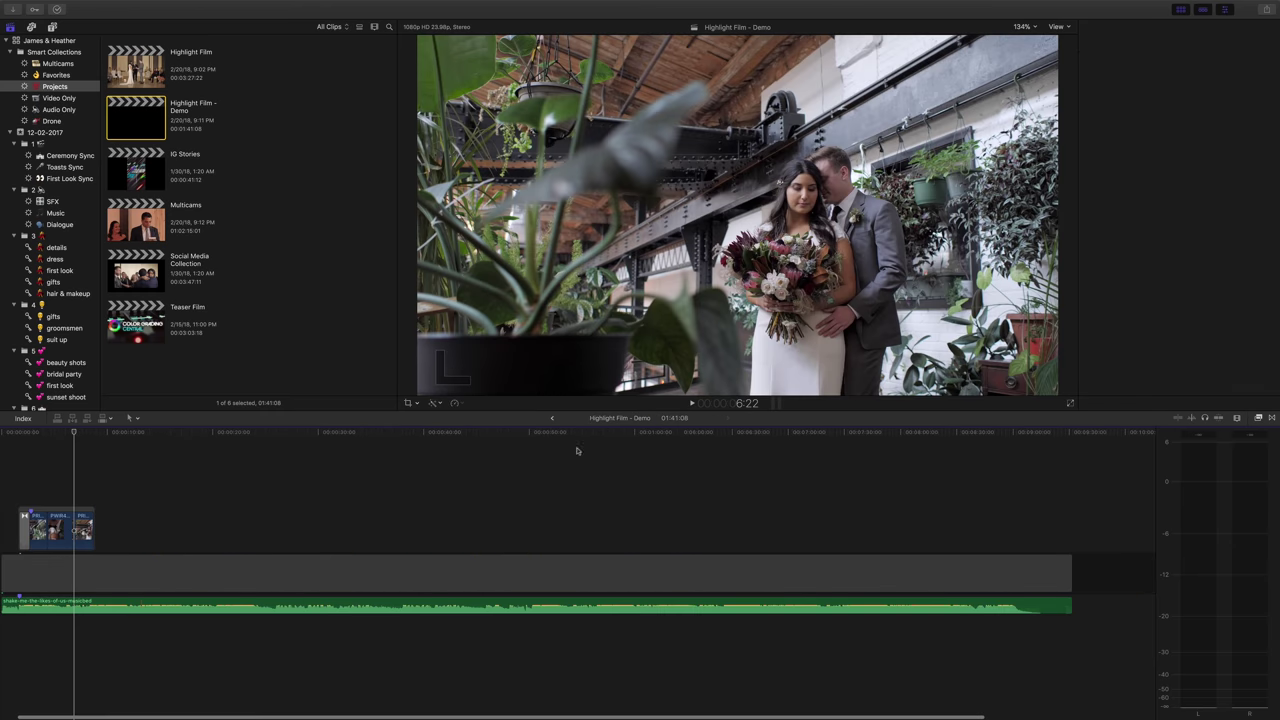
key(super+v)
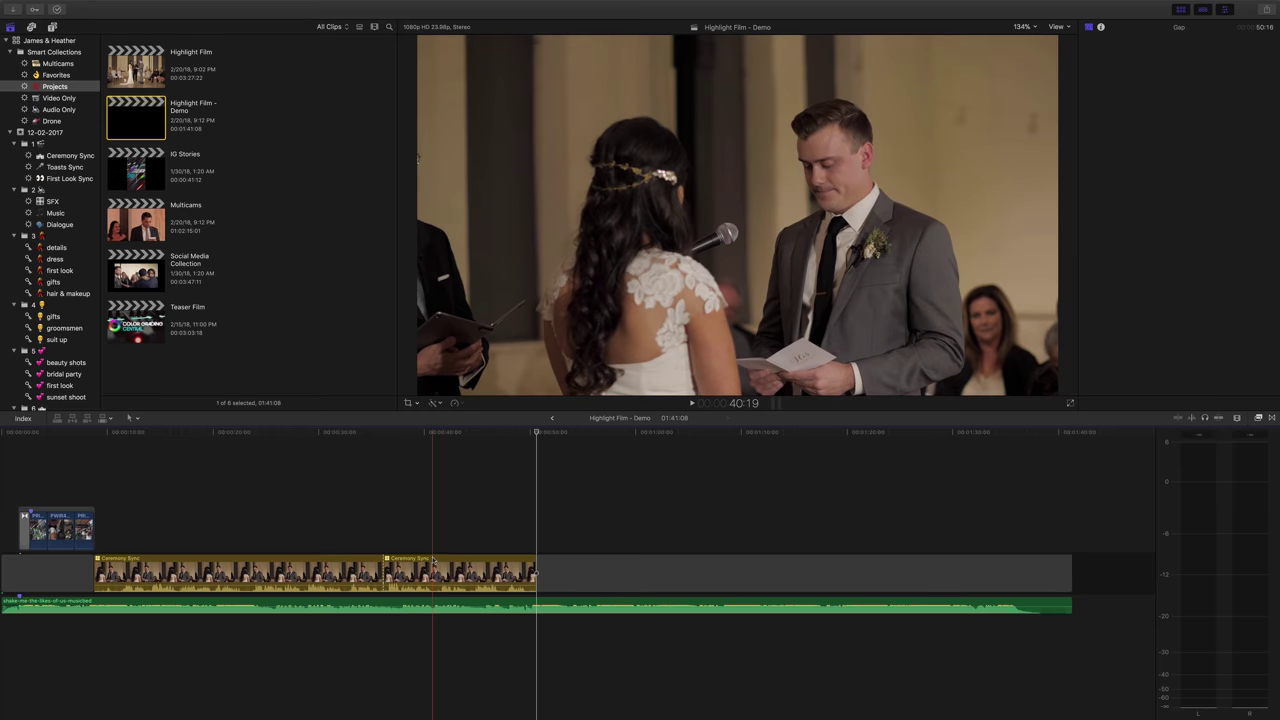
drag(460, 573, 546, 573)
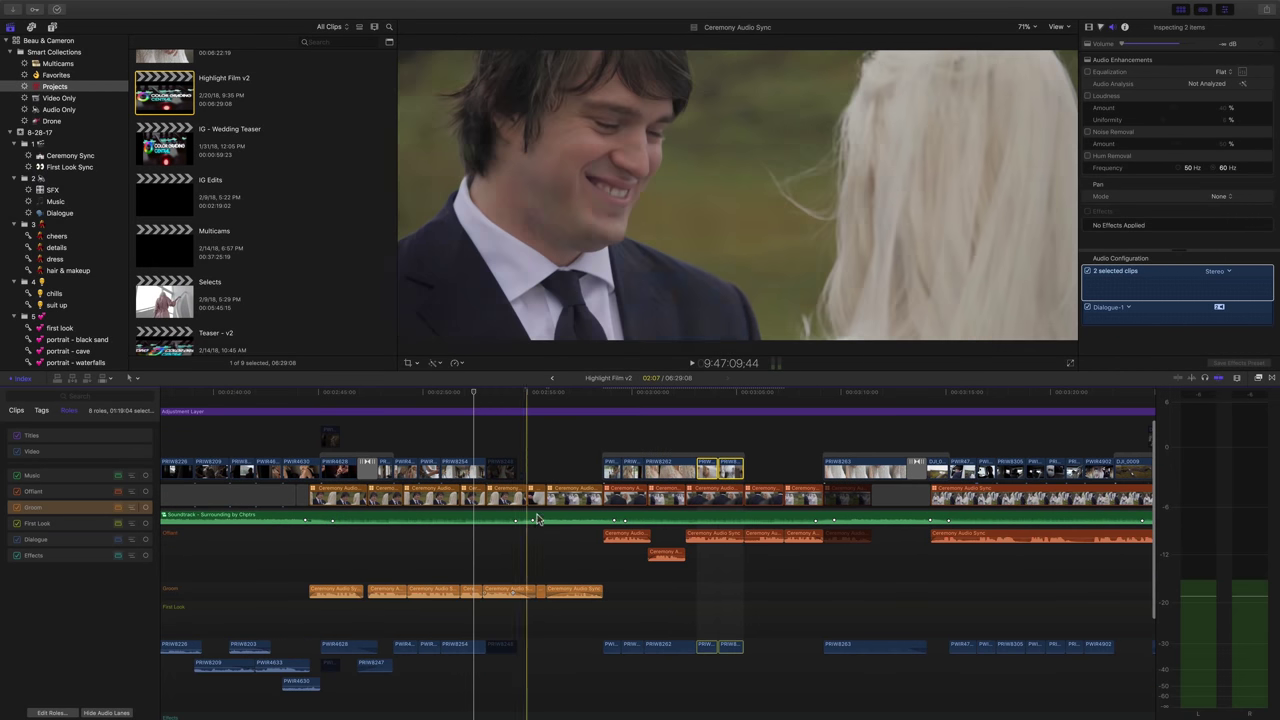
Step: Move connected clips into place and overwrite a selected run into the primary storyline
key(super+minus)
click(690, 510)
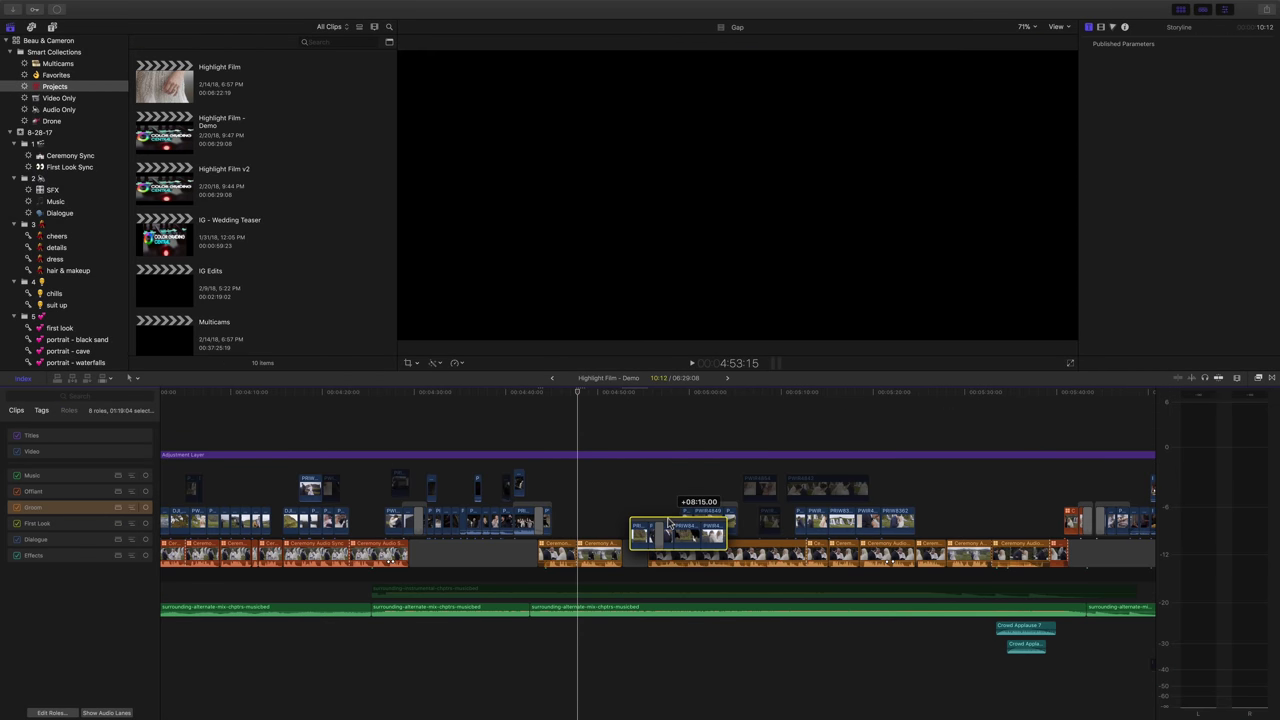
drag(698, 470, 585, 497)
key(n)
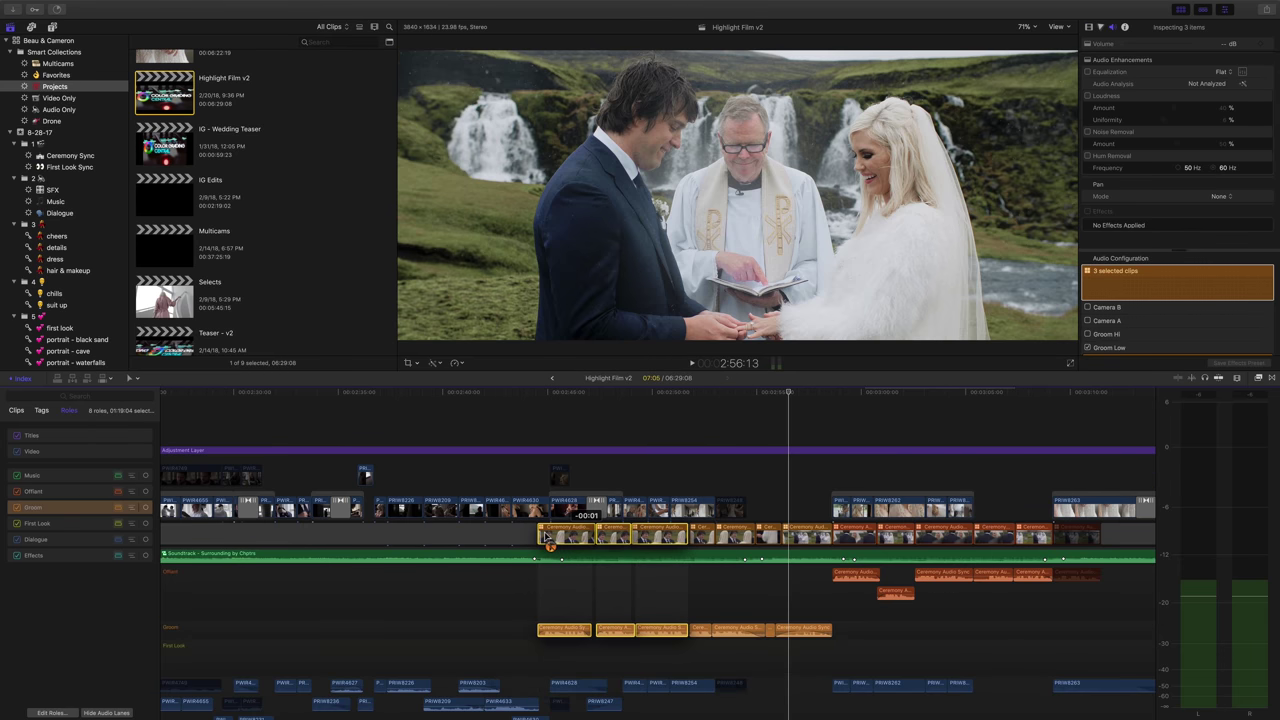
drag(535, 543, 535, 543)
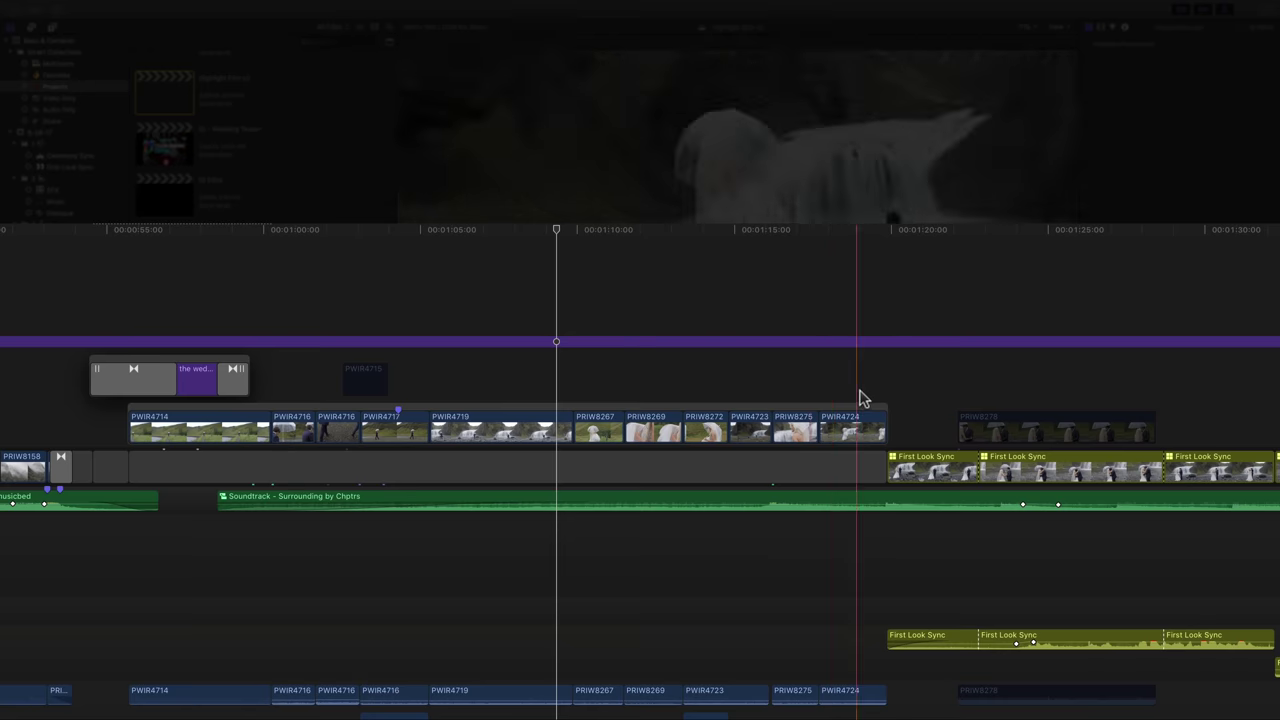
drag(857, 400, 365, 390)
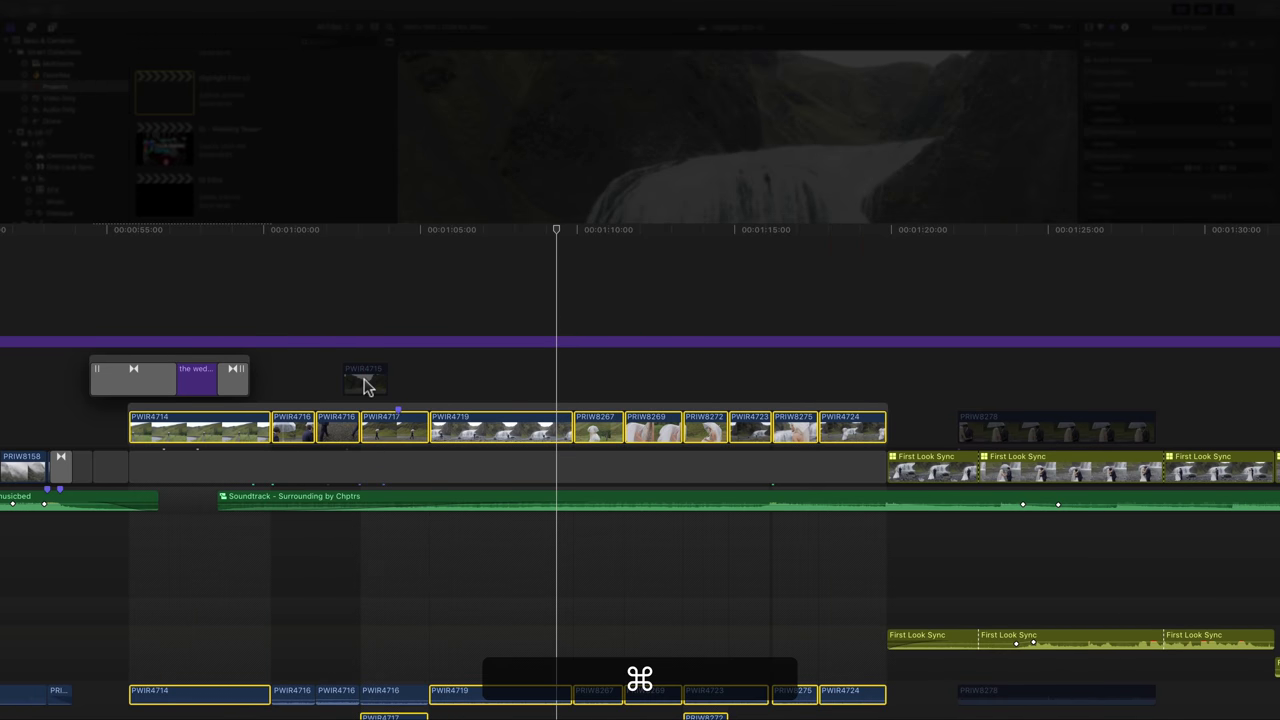
key(alt+super+Down)
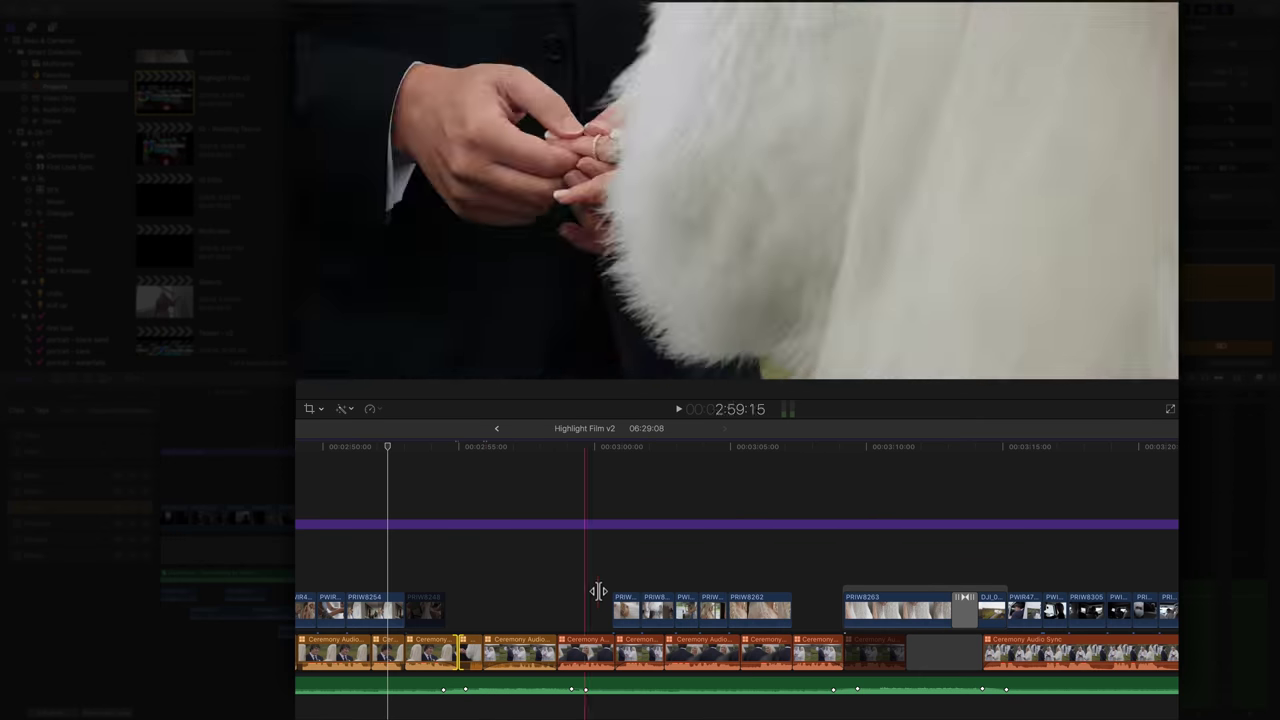
Step: Group clips into a storyline, shift its first two clips 4:11 later, and compound the fifteen music clips
key(a)
drag(586, 600, 733, 612)
key(super+g)
key(n)
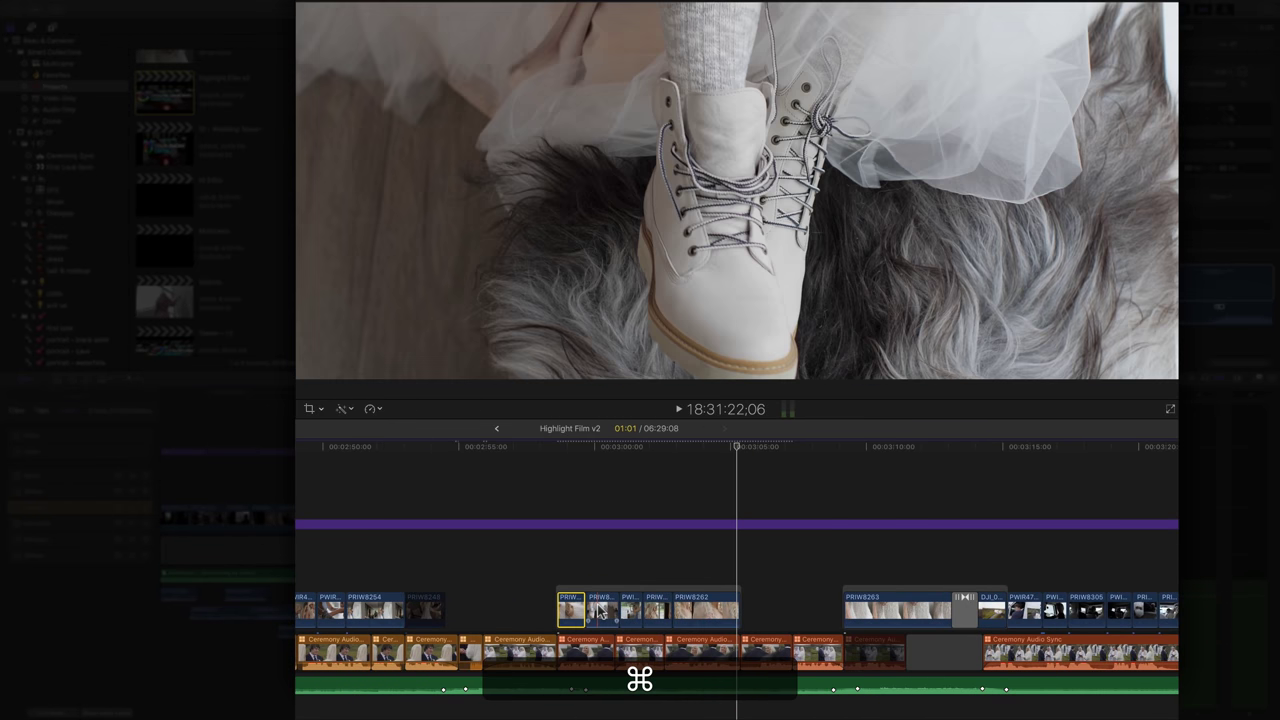
super+click(600, 610)
drag(600, 610, 740, 610)
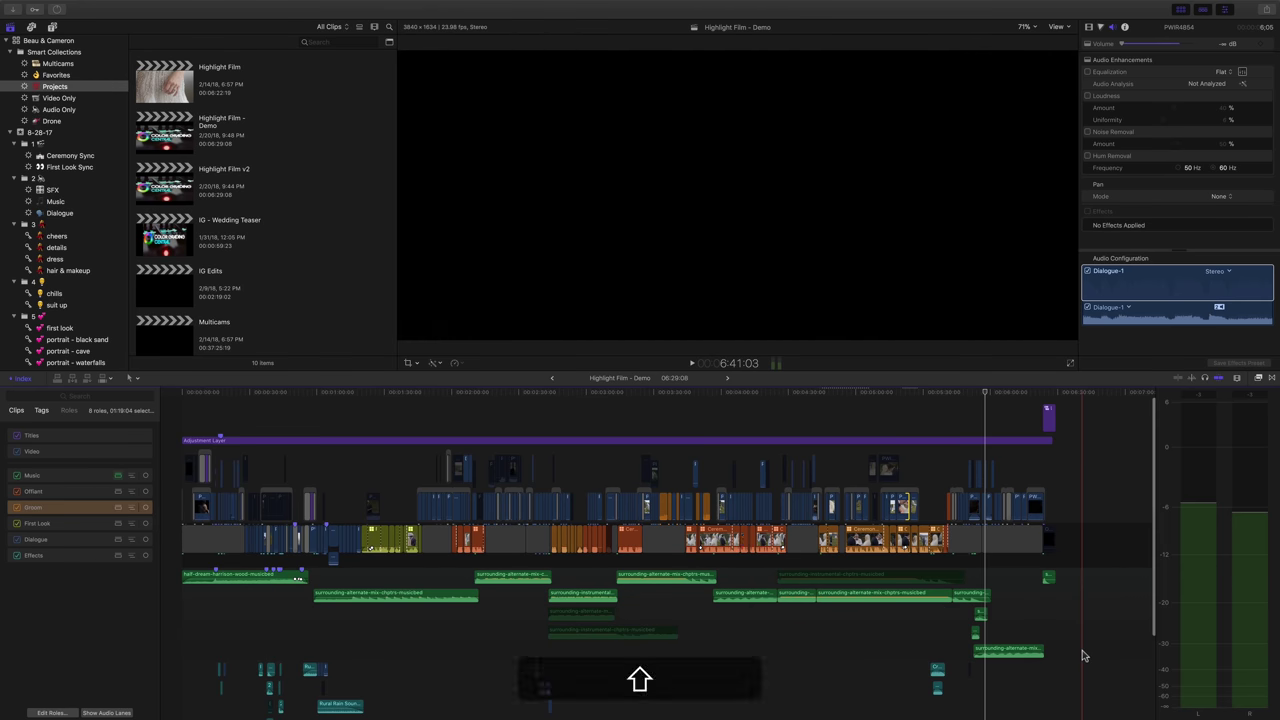
drag(1084, 664, 312, 556)
key(alt+g)
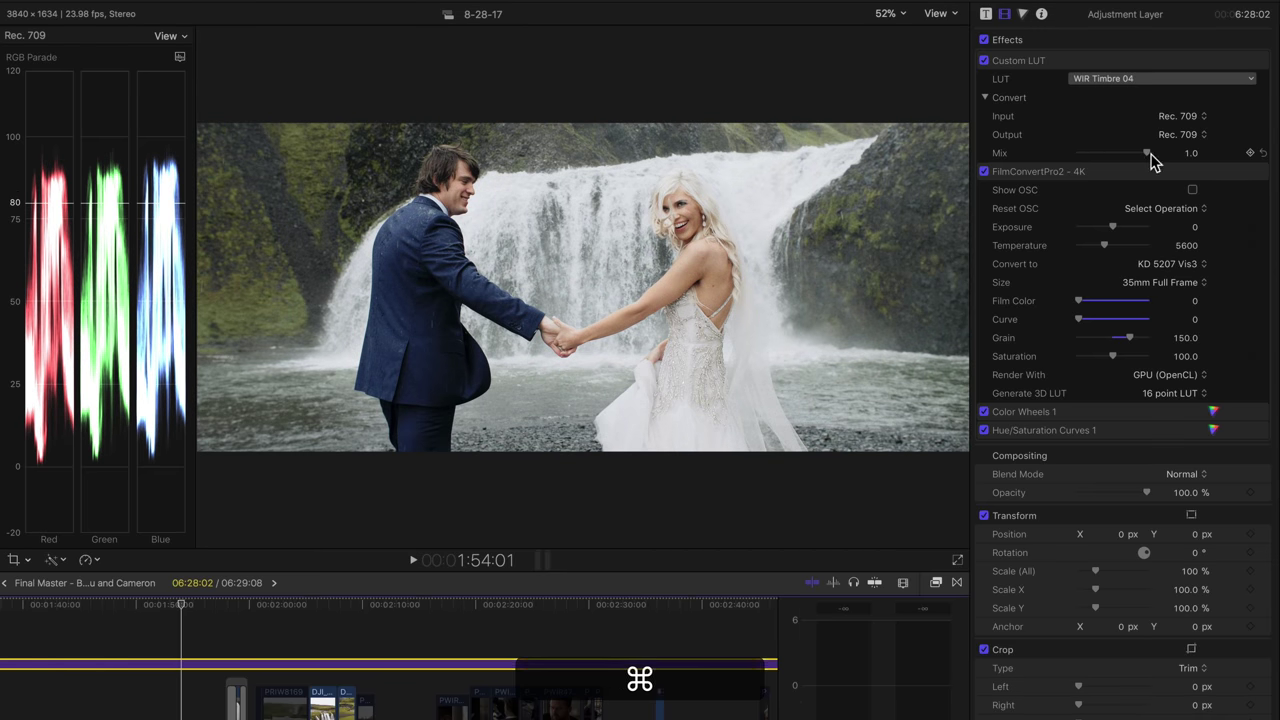
Step: Lower the fog overlay's opacity to 61.38% and move an effect higher in the stack
key(super+6)
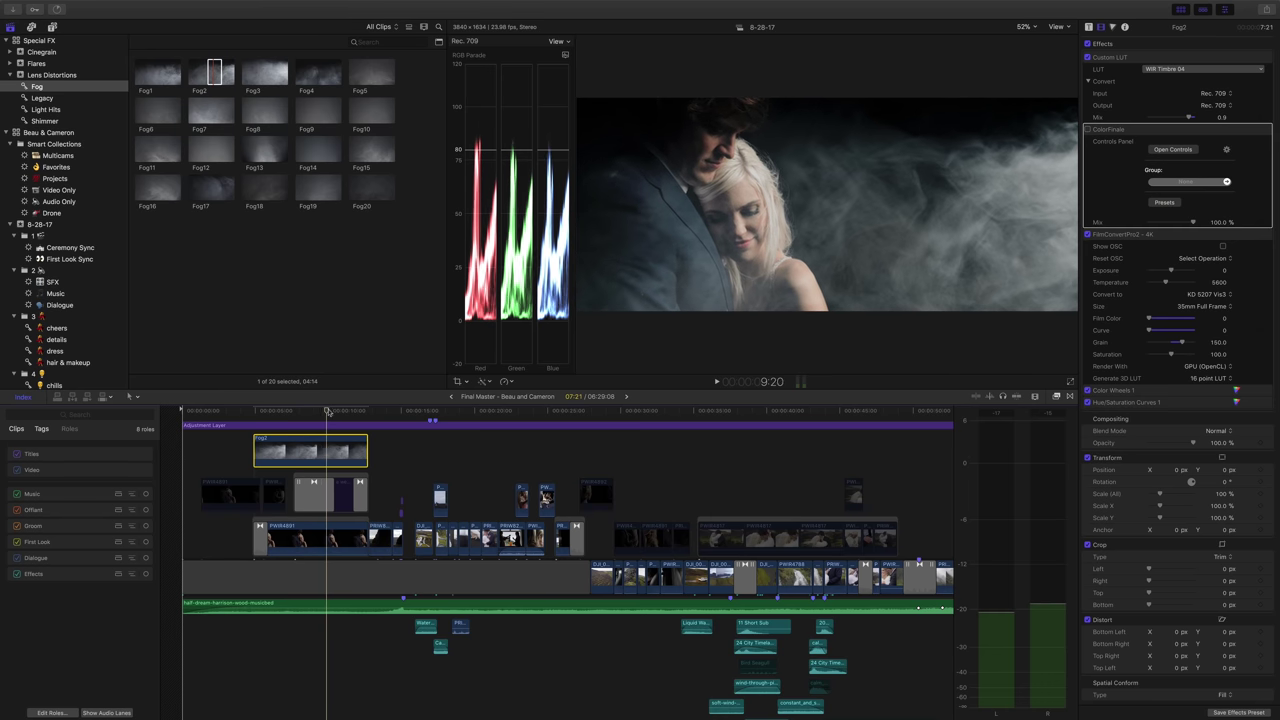
drag(1195, 99, 1177, 99)
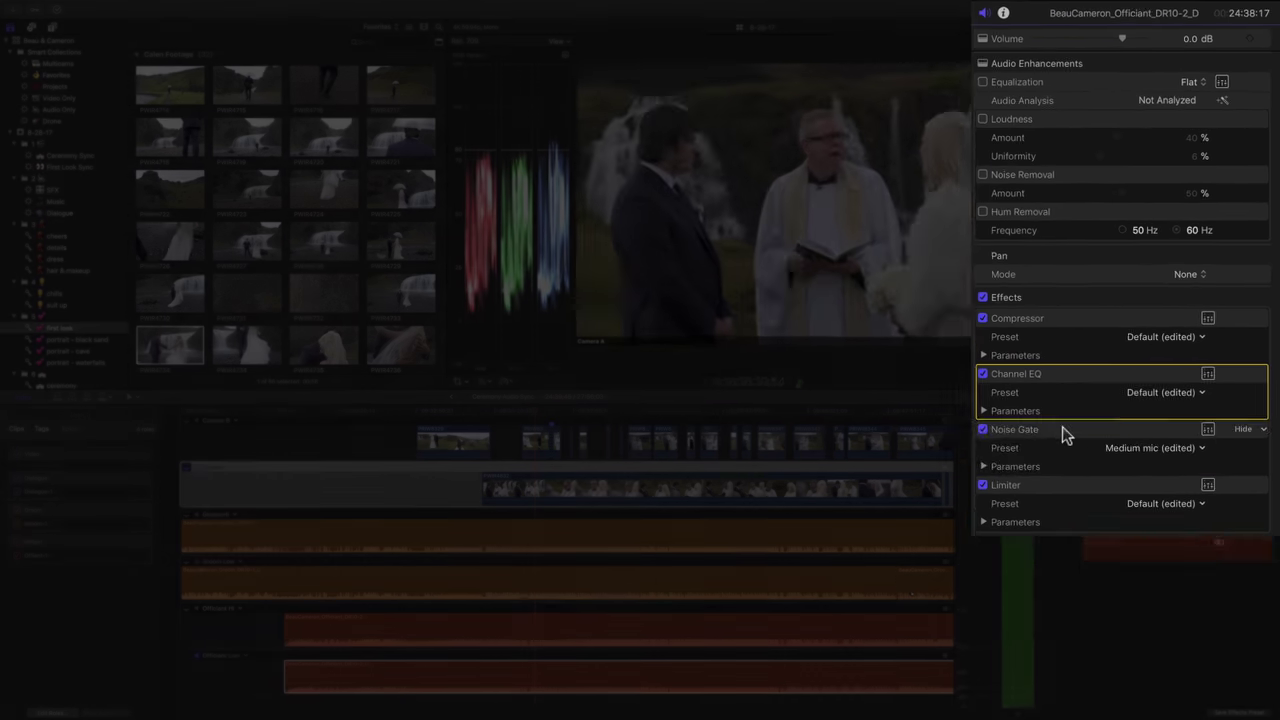
drag(1063, 434, 1057, 343)
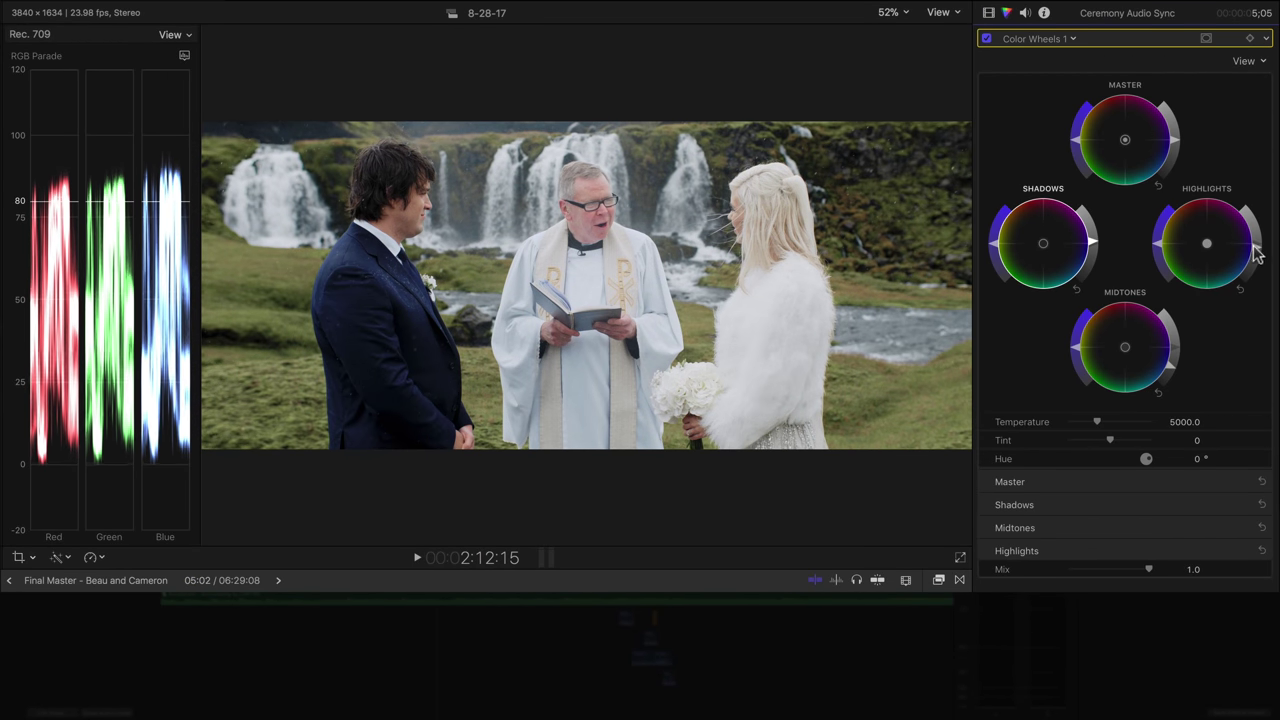
Step: Compare the ceremony clip's grade, then paste its attributes, excluding Transform, onto the Camera B clip
click(987, 40)
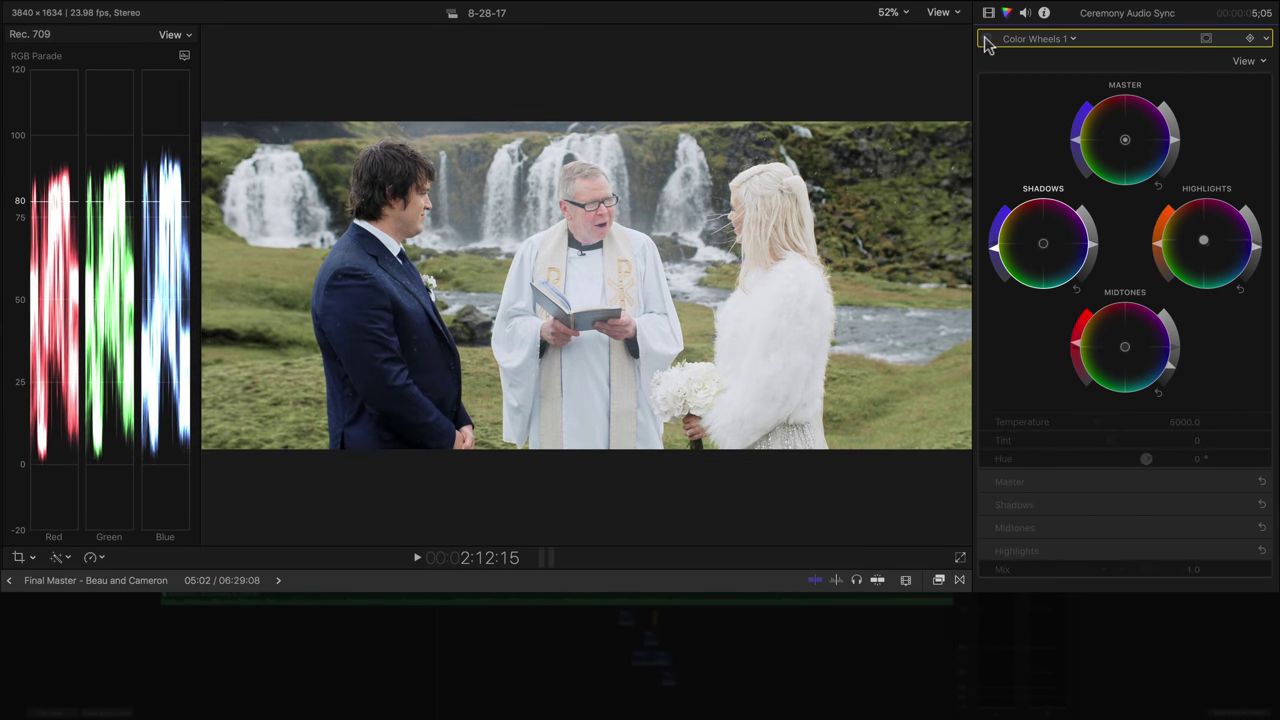
click(987, 40)
click(987, 40)
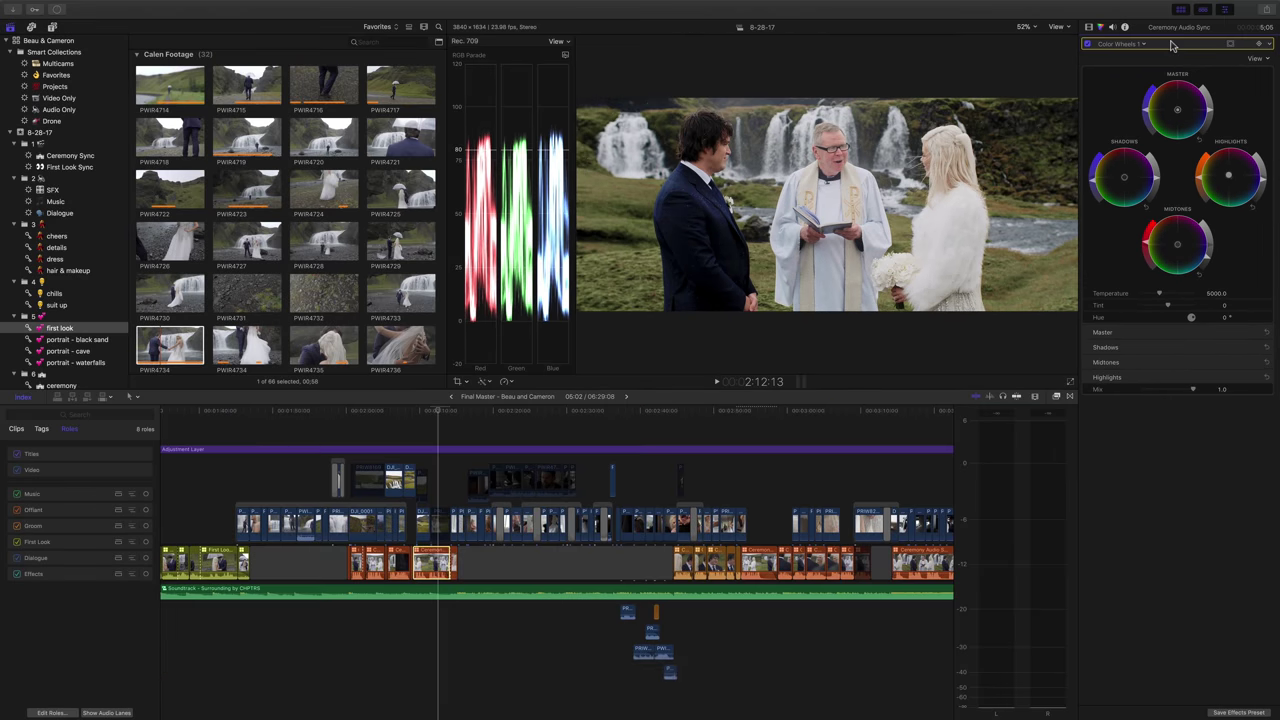
key(super+c)
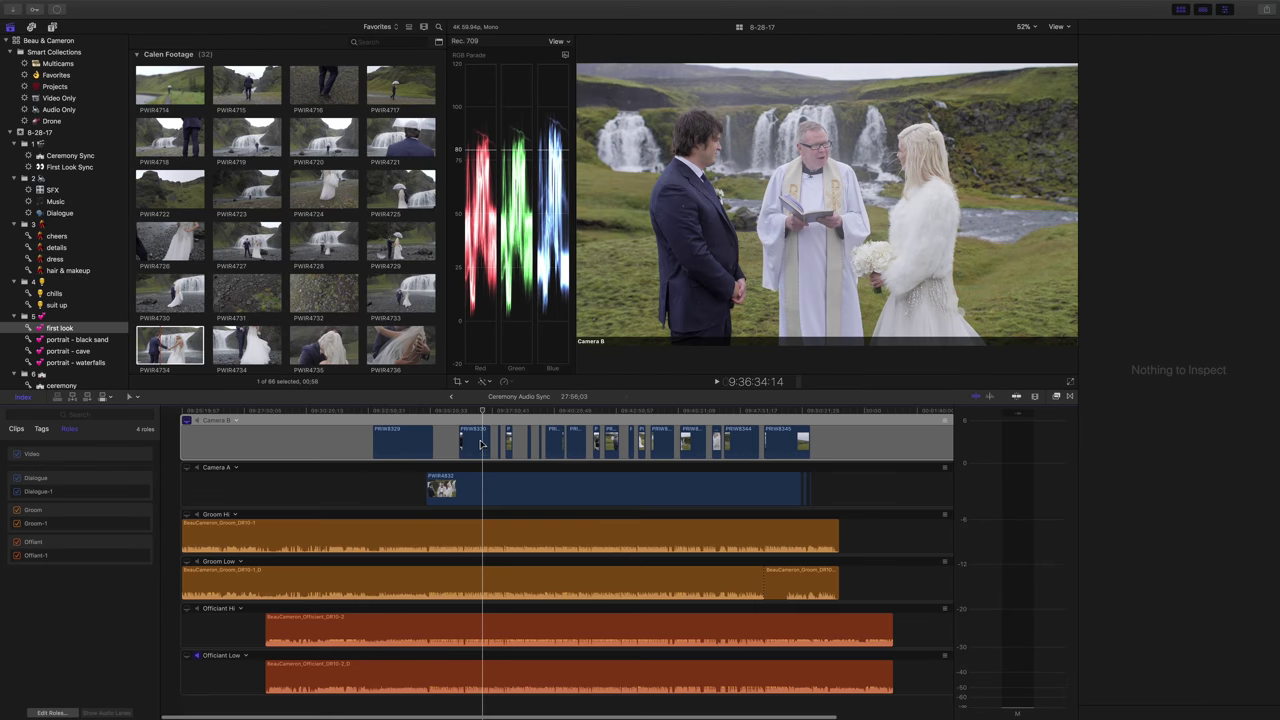
key(shift+super+v)
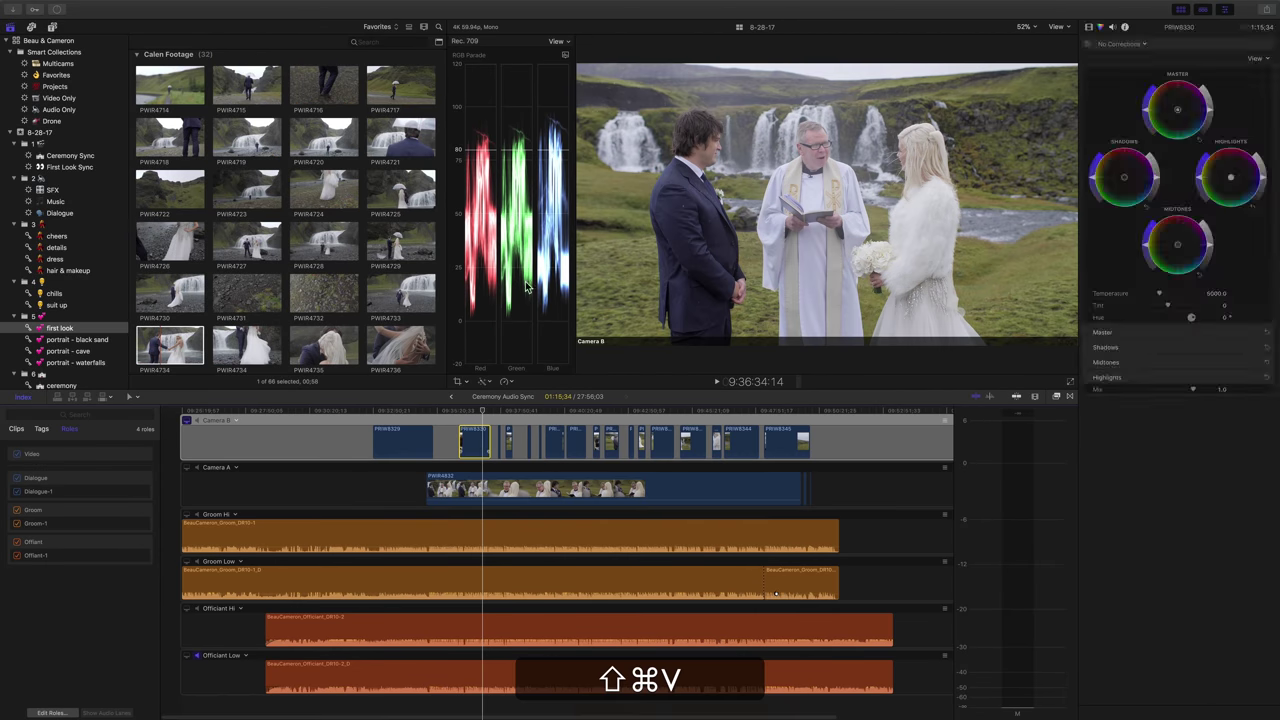
click(480, 229)
key(Return)
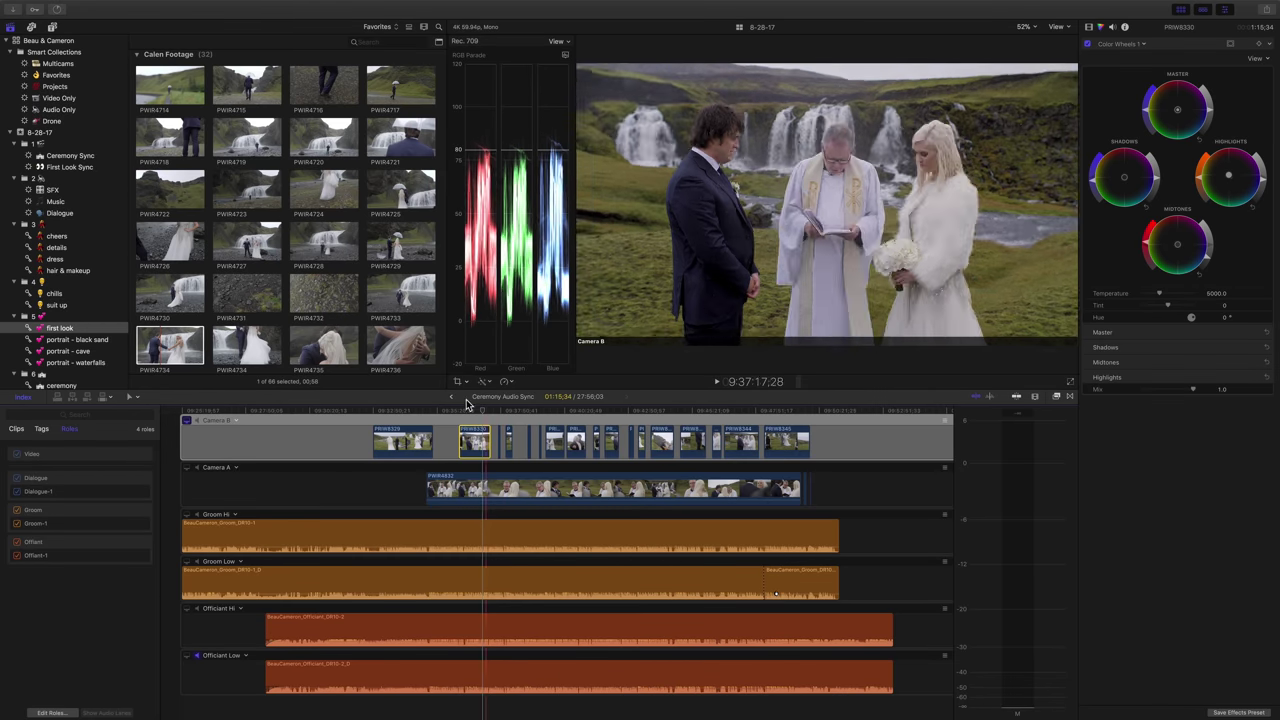
click(451, 397)
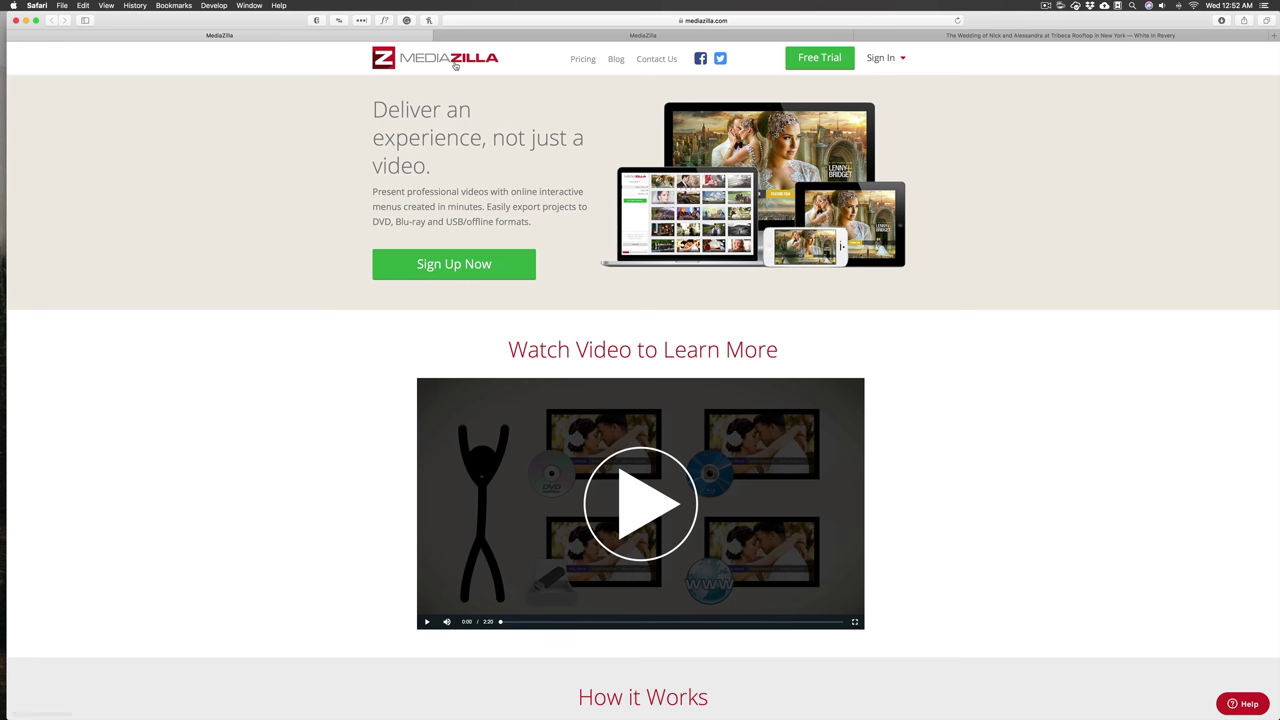
Step: Scroll down the MediaZilla homepage and start a New Collection in the video library
scroll(585, 281, down, 10)
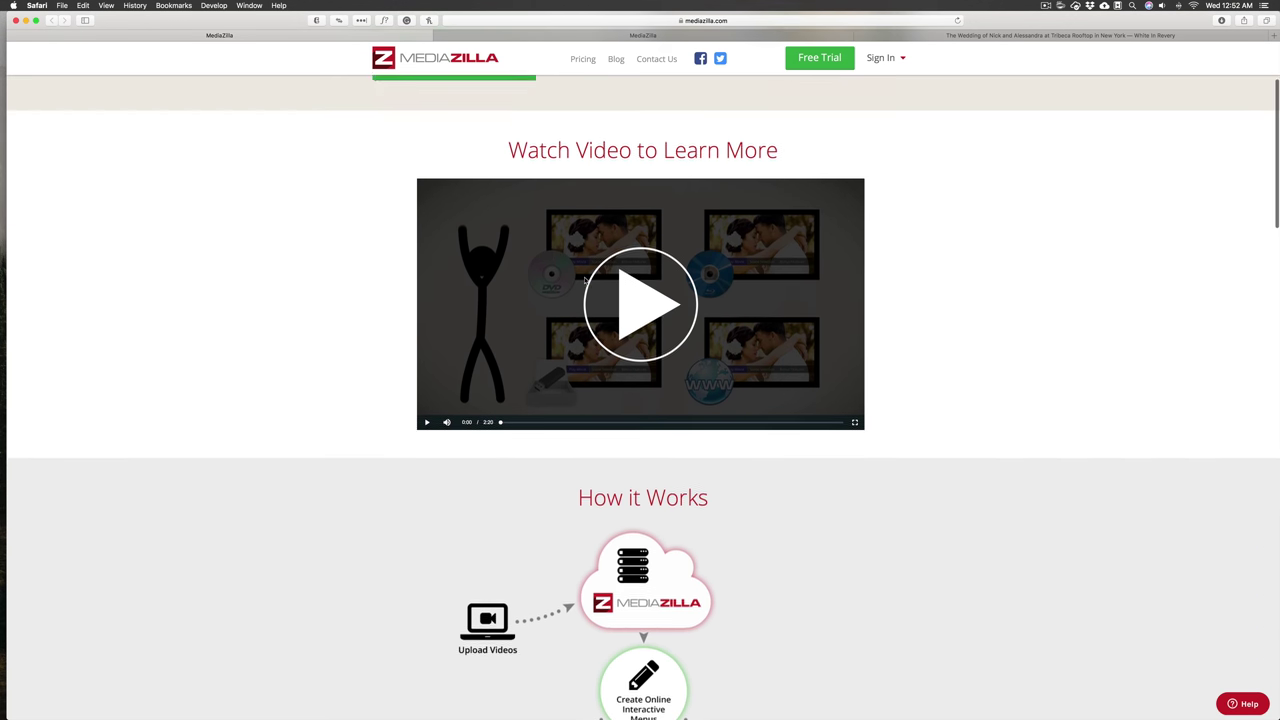
scroll(585, 281, down, 5)
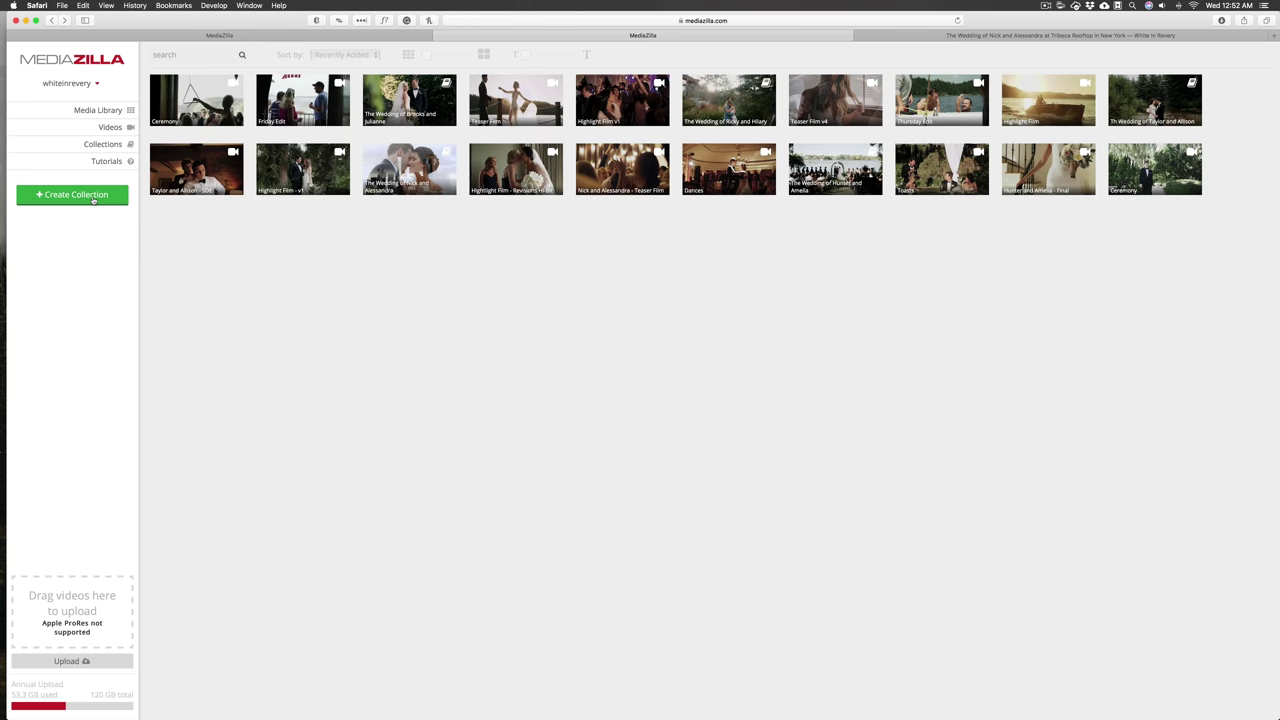
click(71, 194)
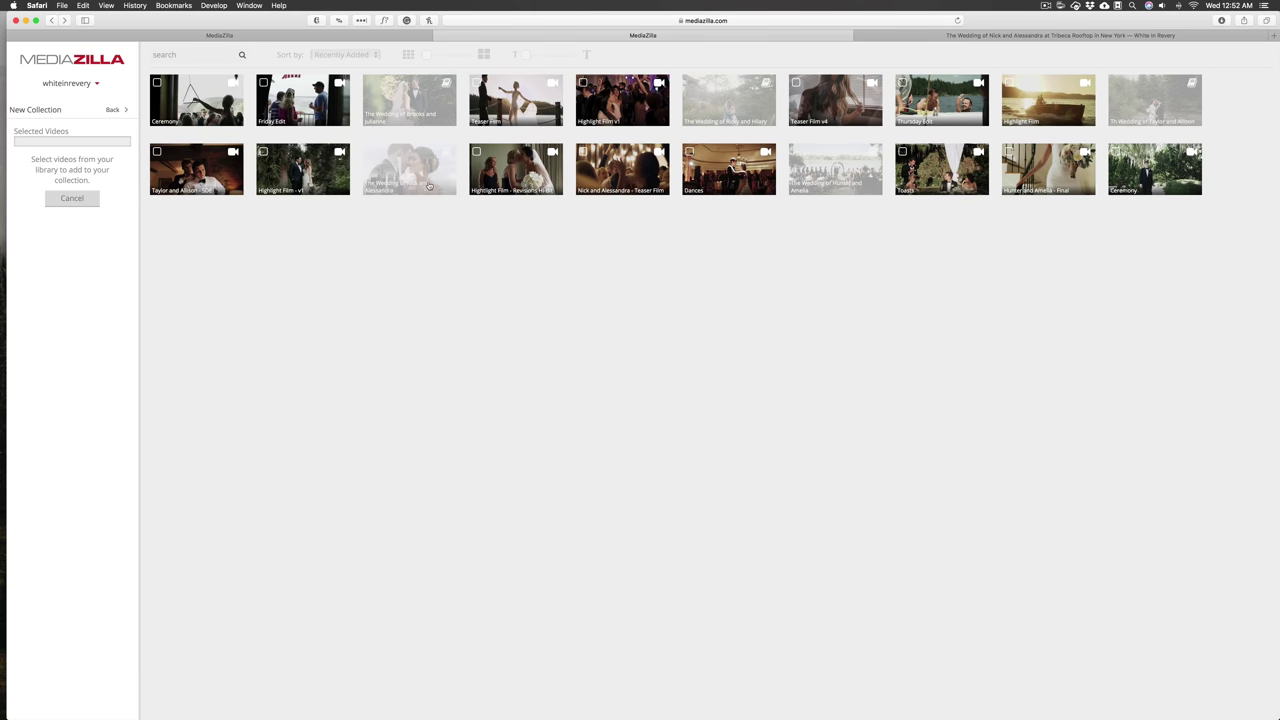
Step: Title the new collection after the couple's wedding
click(100, 221)
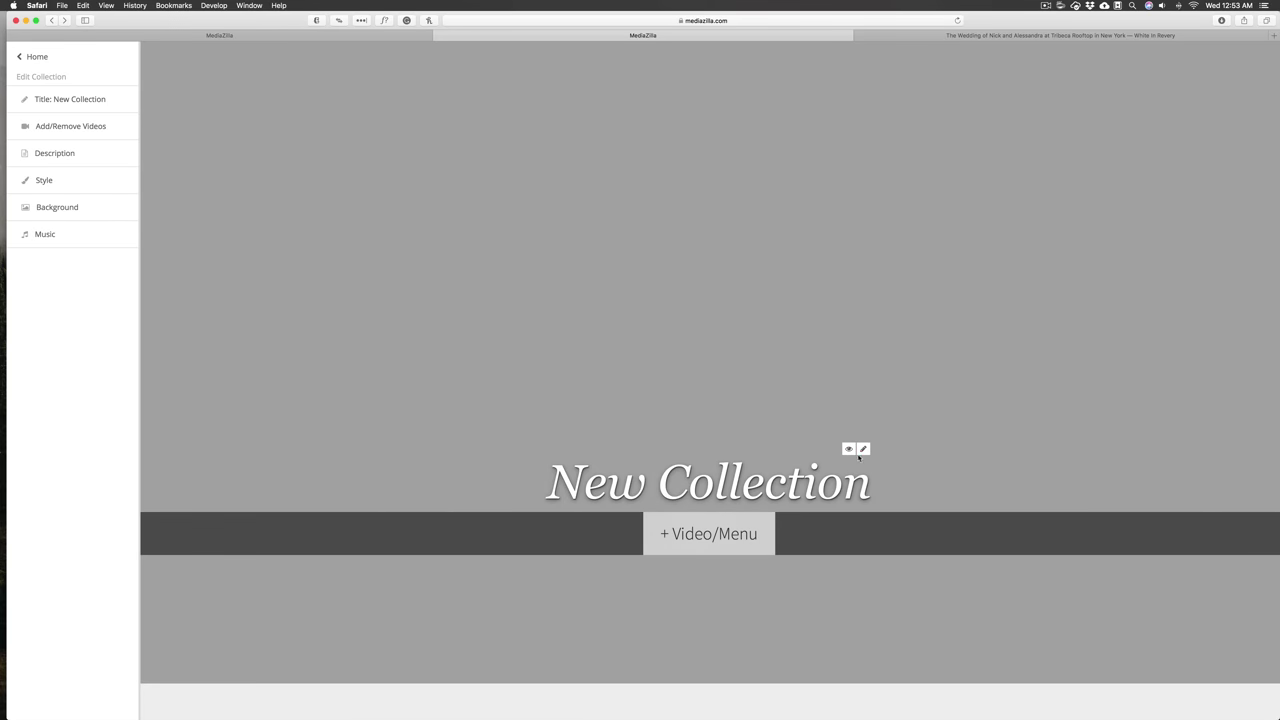
text(nd Alessandra)
key(Return)
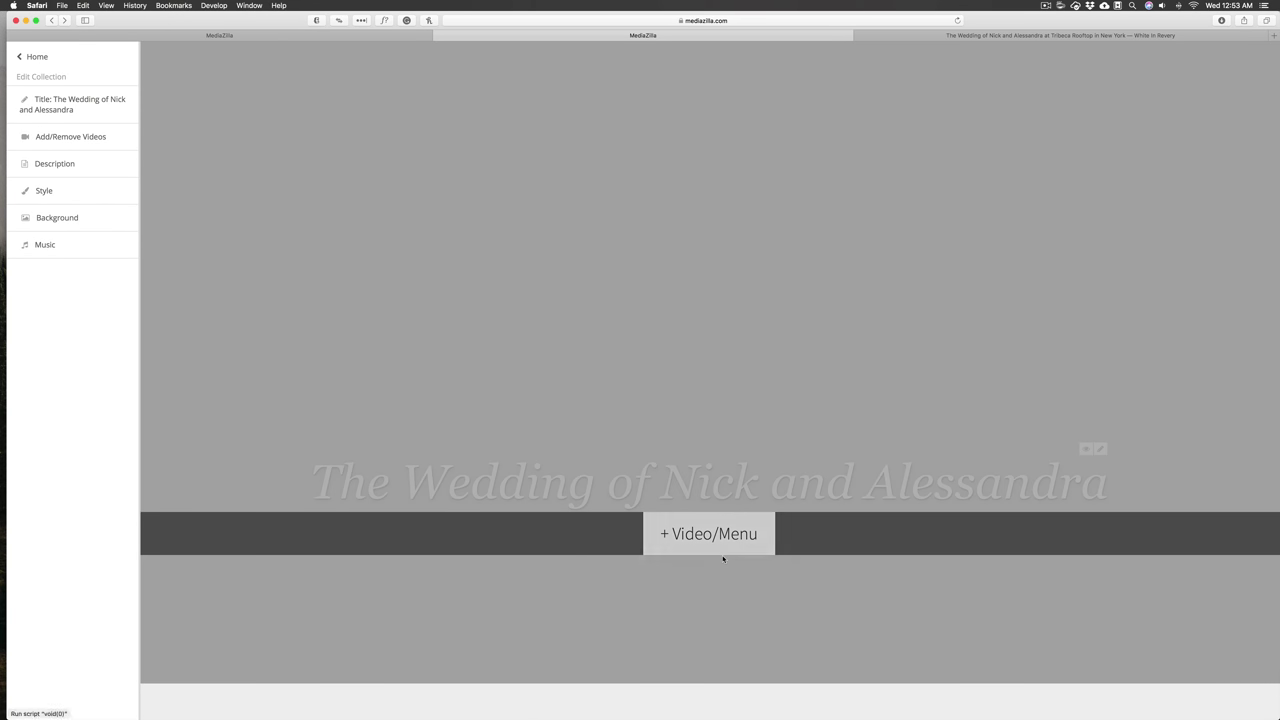
Step: Add Highlight Film and Teaser Film to the collection menu
click(716, 543)
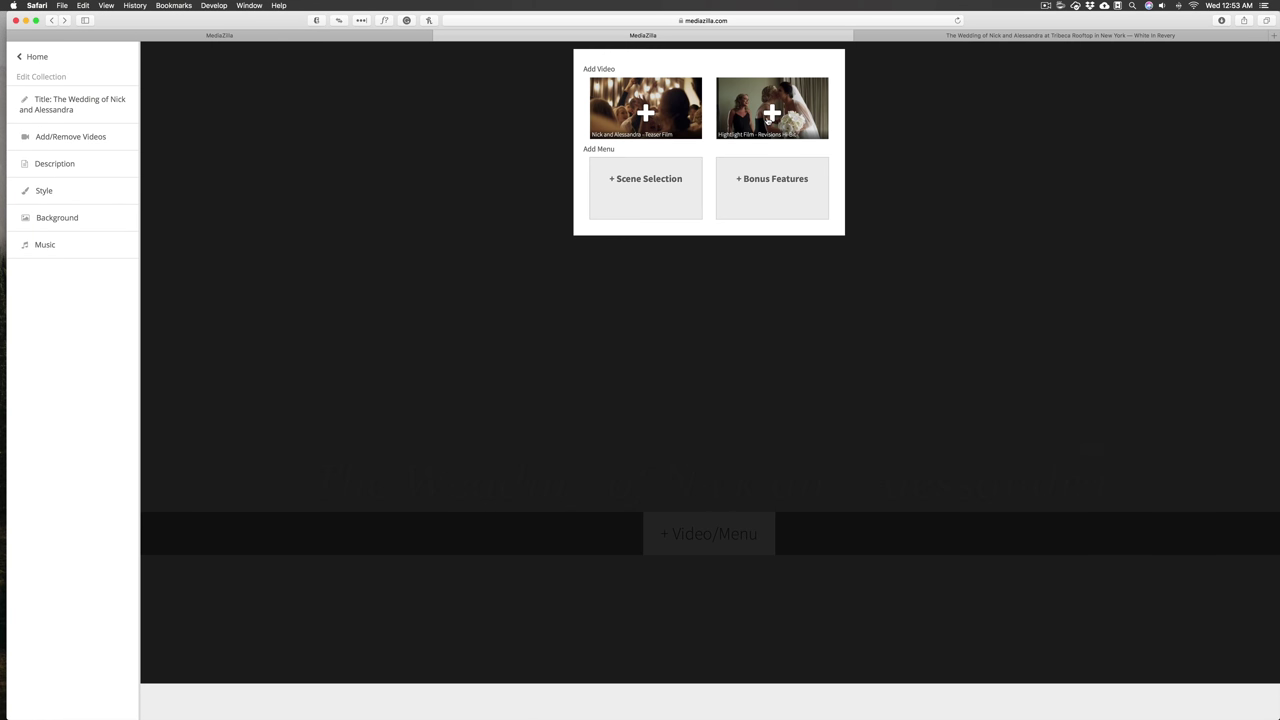
click(768, 118)
click(806, 536)
click(646, 108)
Step: Set the uploaded wedding photo as the Main Menu background
click(333, 225)
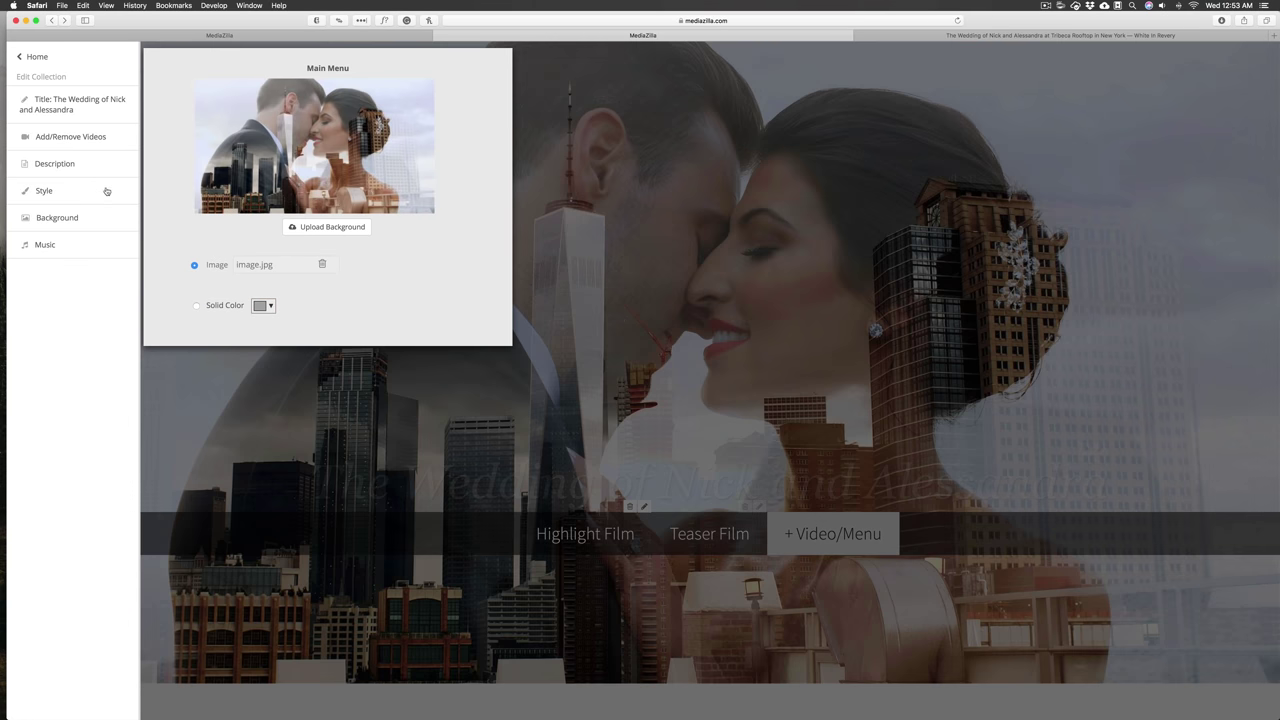
click(271, 461)
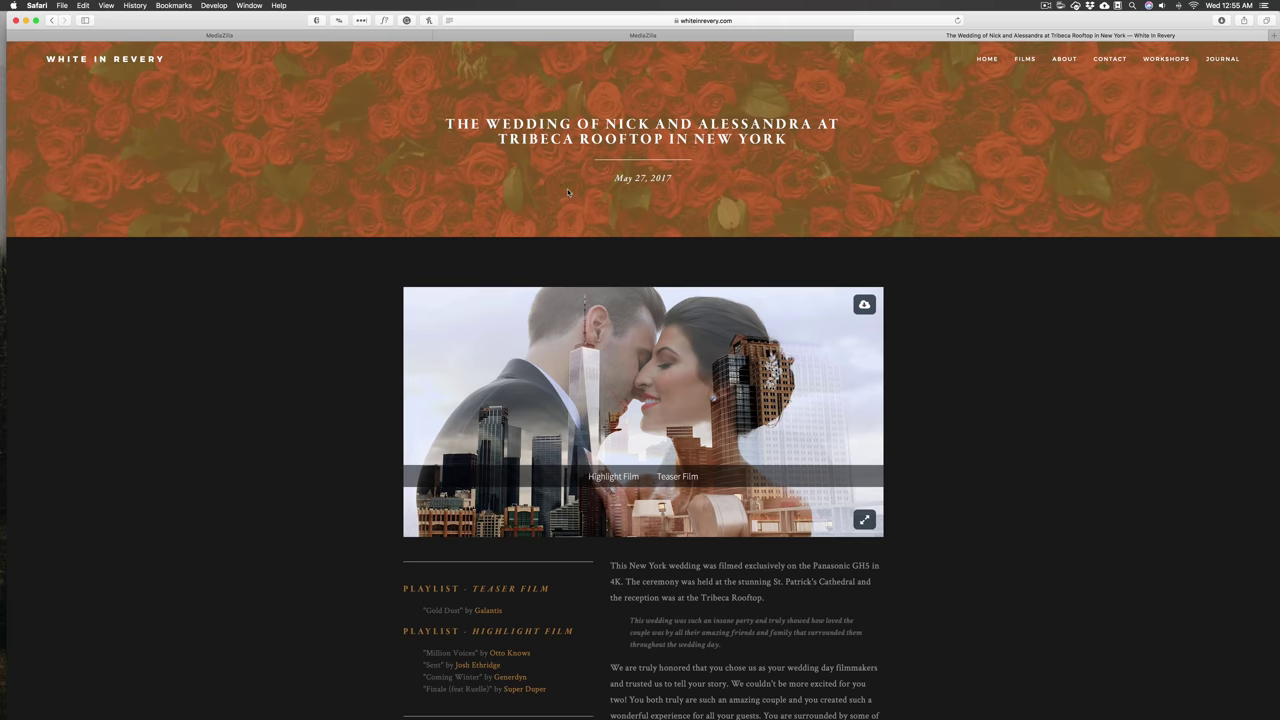
scroll(567, 188, down, 3)
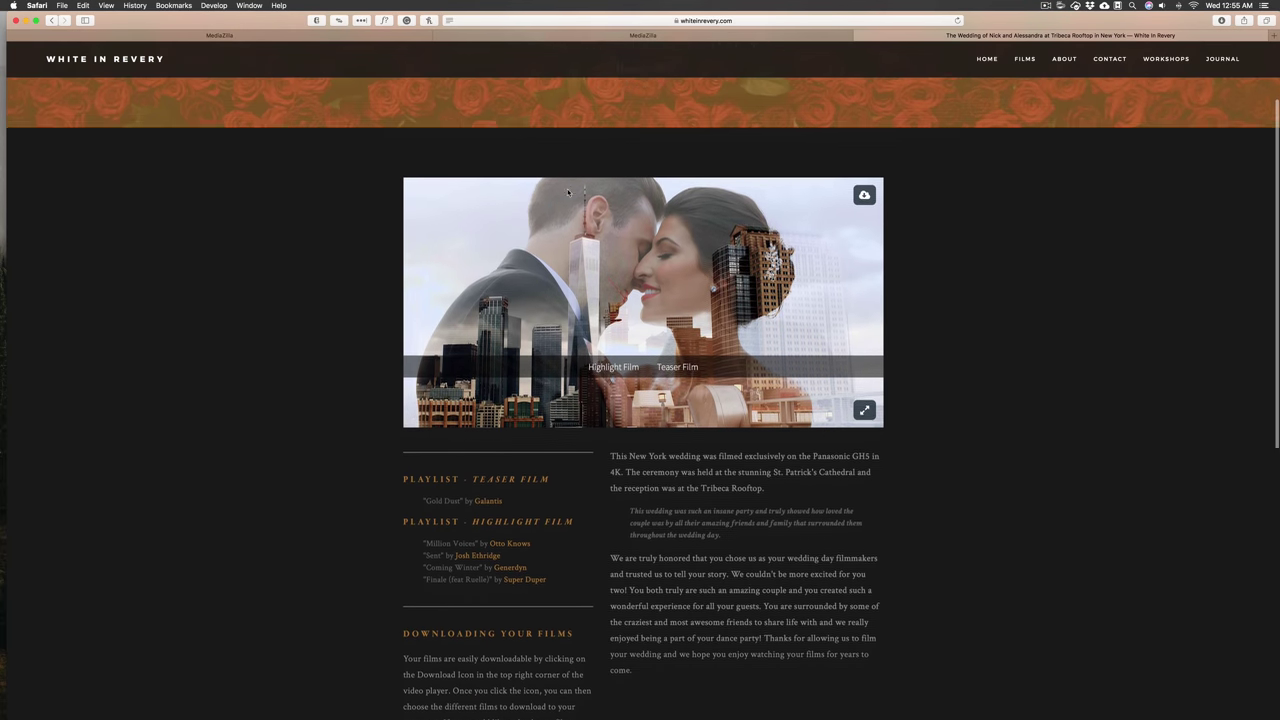
Step: Play Highlight Film from the embedded menu, view the Download Videos list, then close the download window
scroll(567, 190, up, 3)
click(613, 476)
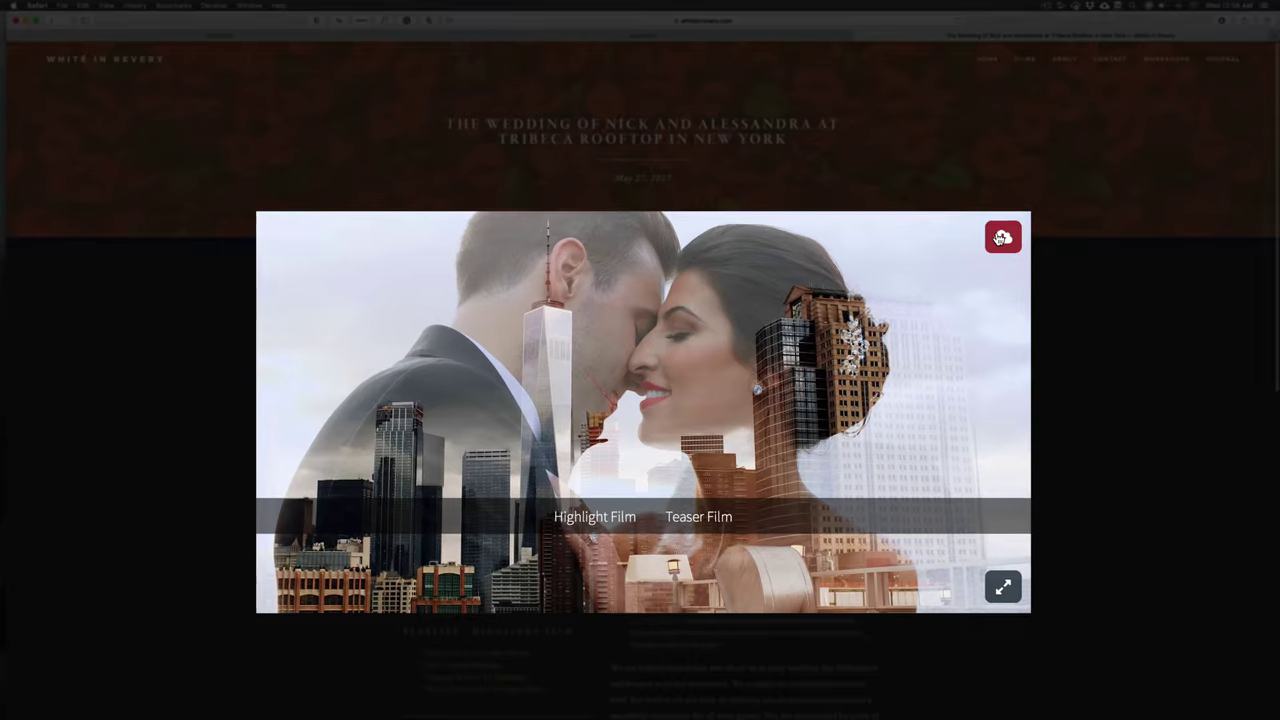
click(999, 237)
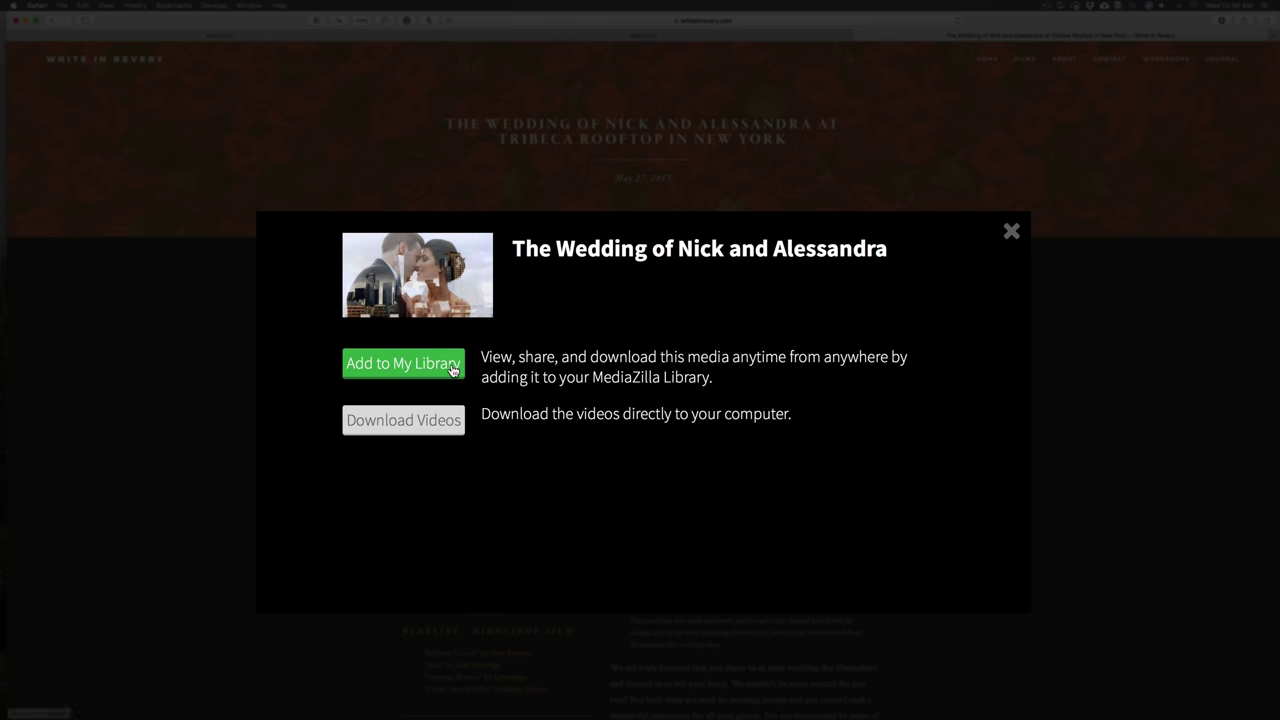
click(424, 425)
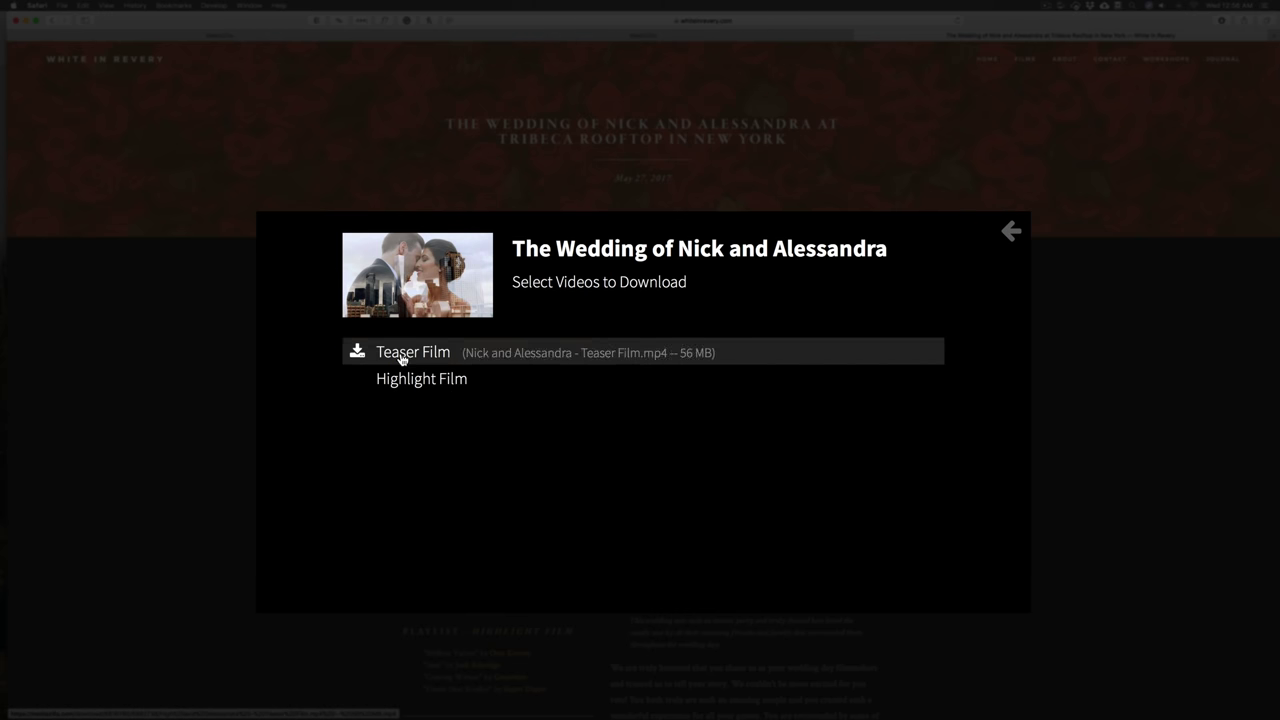
click(1011, 231)
click(1009, 231)
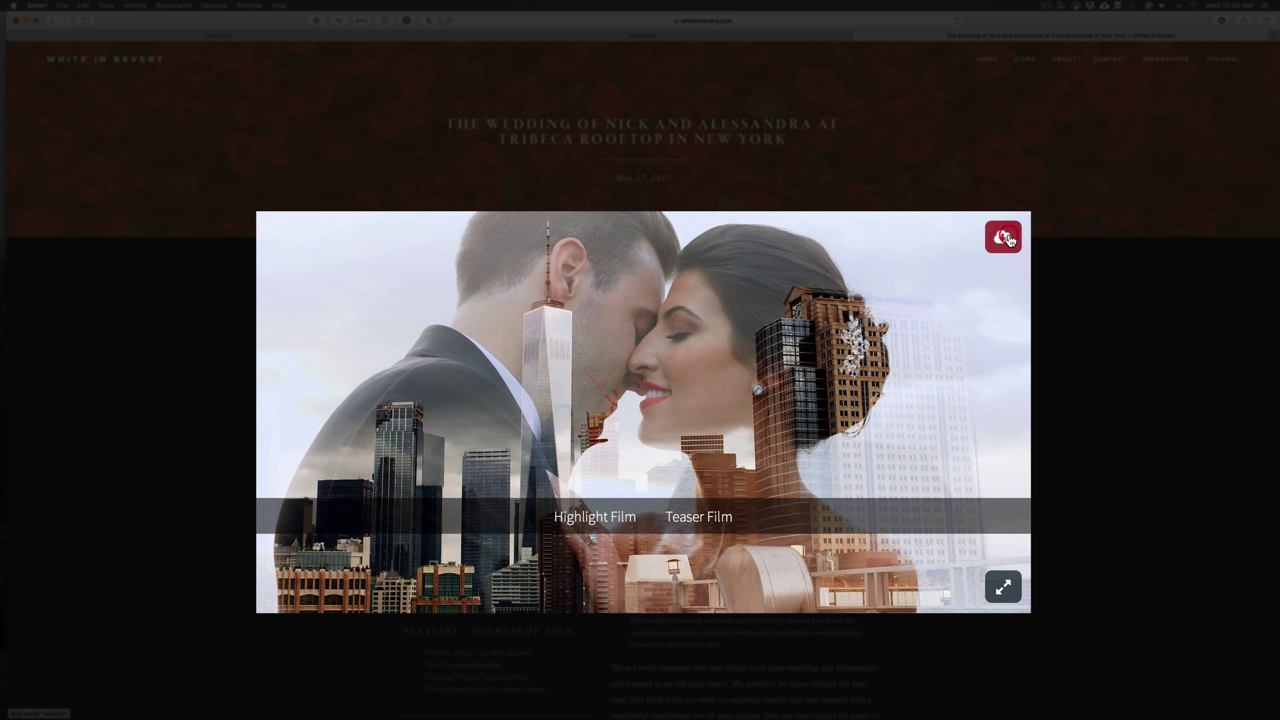